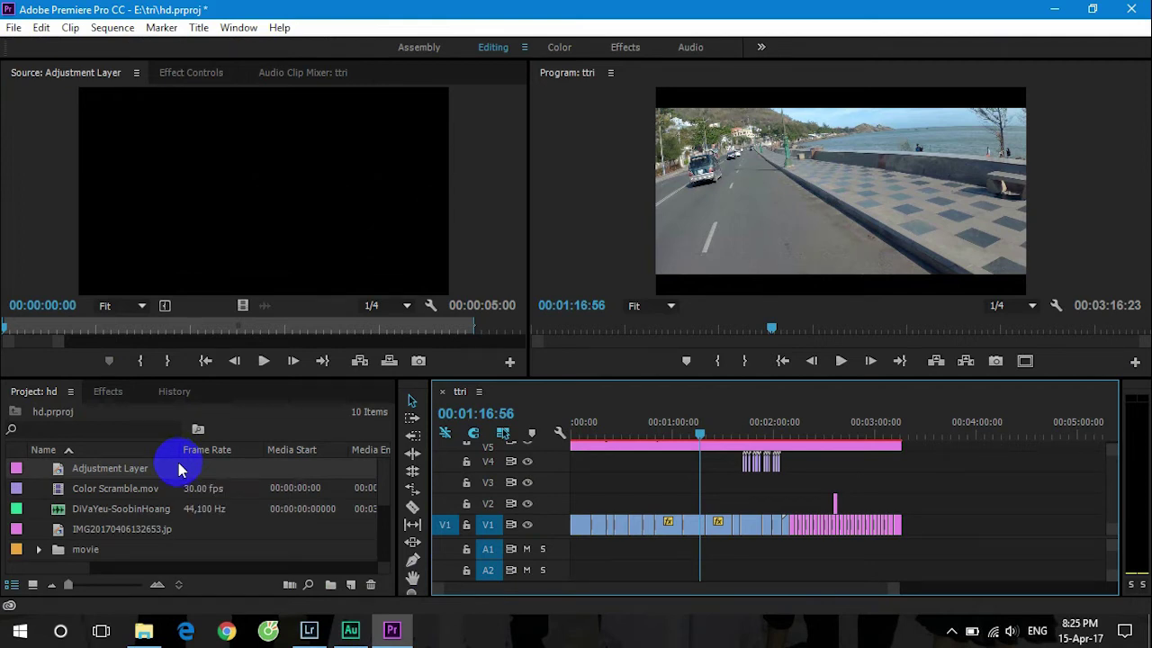
Select the Adjustment Layer in the Project panel, opening and dismissing the new adjustment layer dialog.
{"action": "left_click", "coordinate": [126, 474]}
{"action": "left_click", "coordinate": [192, 471]}
{"action": "left_click", "coordinate": [108, 471]}
{"action": "left_click", "coordinate": [55, 476]}
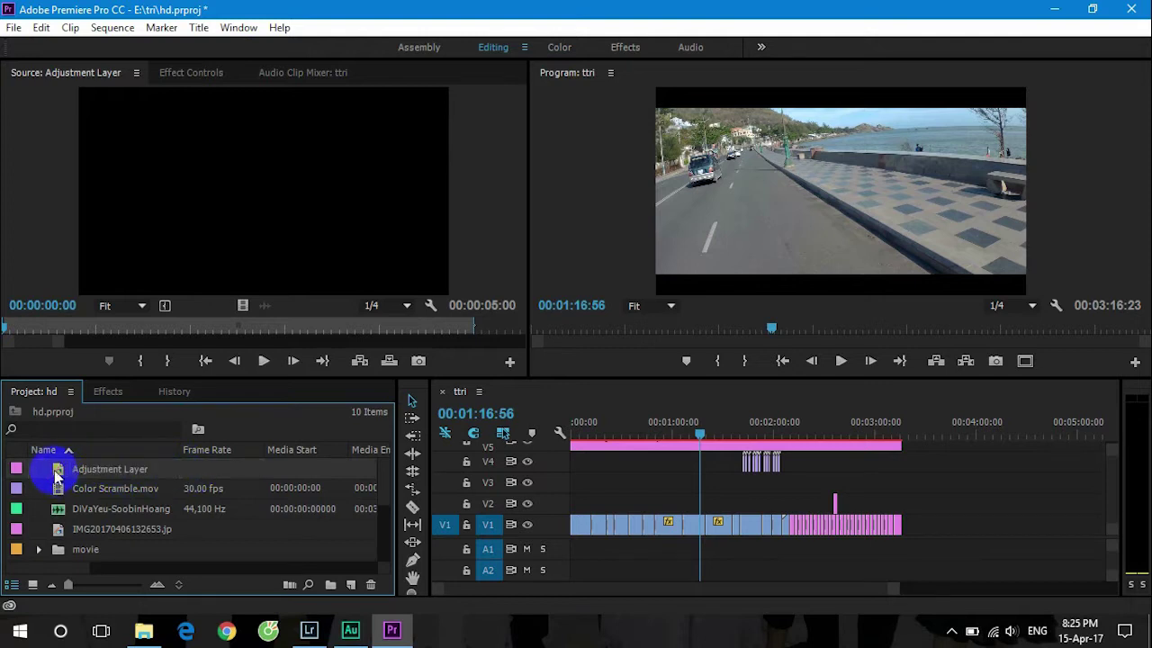
{"action": "right_click", "coordinate": [36, 476]}
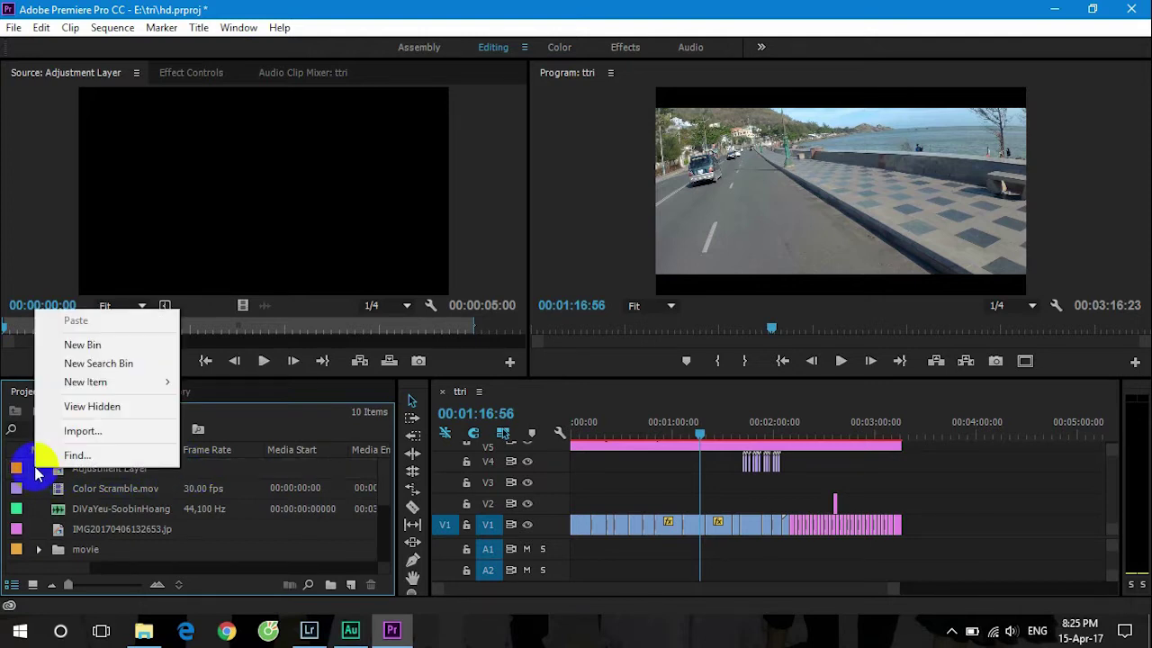
{"action": "mouse_move", "coordinate": [168, 382]}
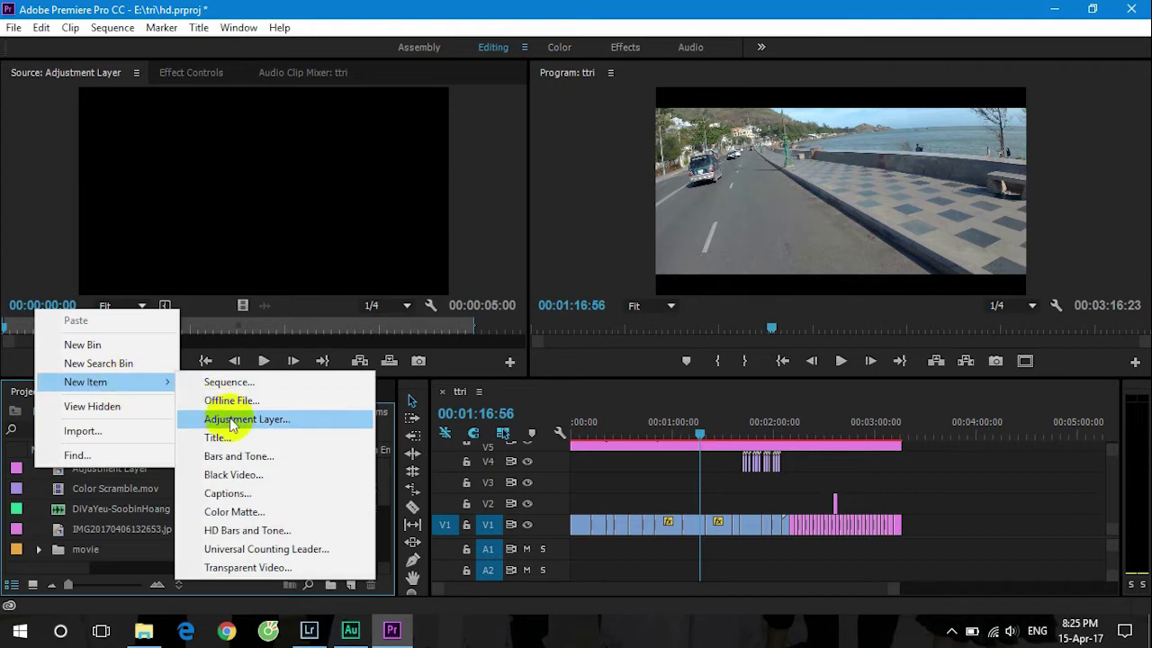
{"action": "left_click", "coordinate": [90, 431]}
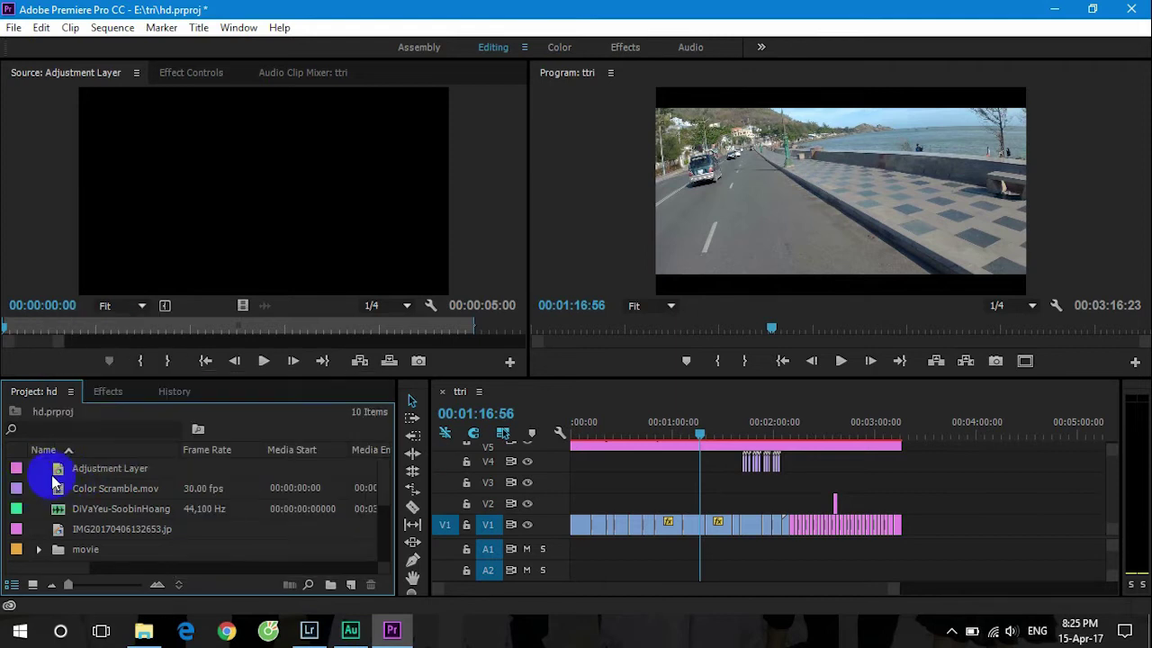
{"action": "left_click", "coordinate": [430, 435]}
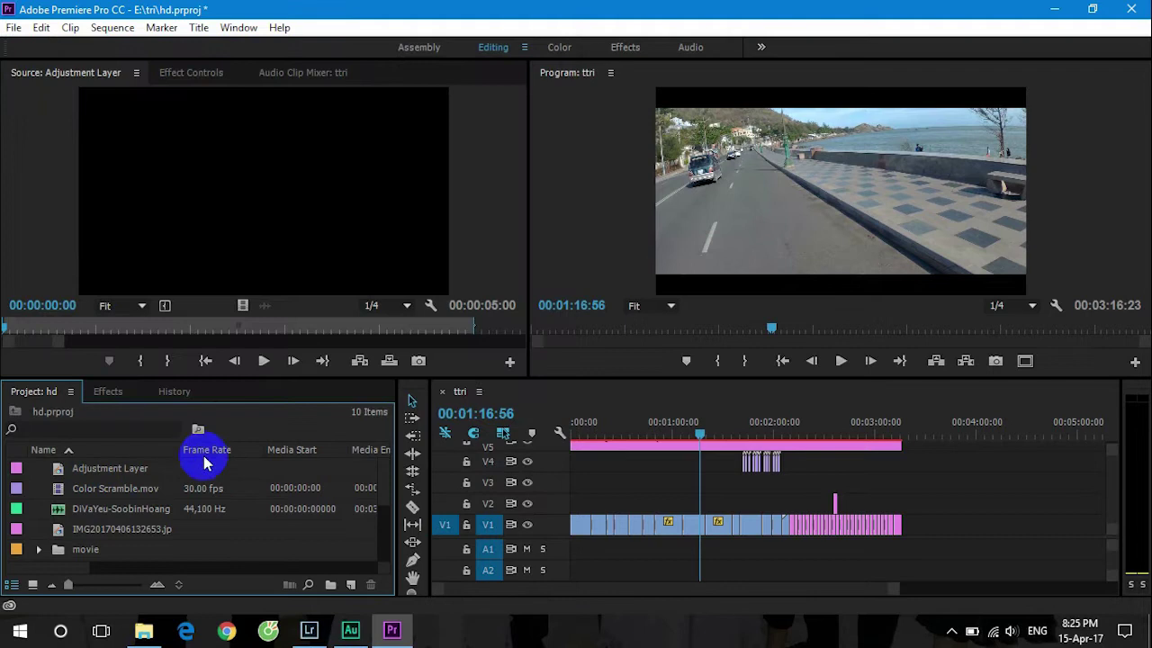
Place the Adjustment Layer on track V3 and apply Lumetri Color from the Effects panel to it.
{"action": "mouse_move", "coordinate": [124, 469]}
{"action": "left_mouse_down"}
{"action": "mouse_move", "coordinate": [578, 489]}
{"action": "mouse_move", "coordinate": [900, 482]}
{"action": "mouse_move", "coordinate": [877, 490]}
{"action": "left_mouse_up"}
{"action": "left_click", "coordinate": [110, 393]}
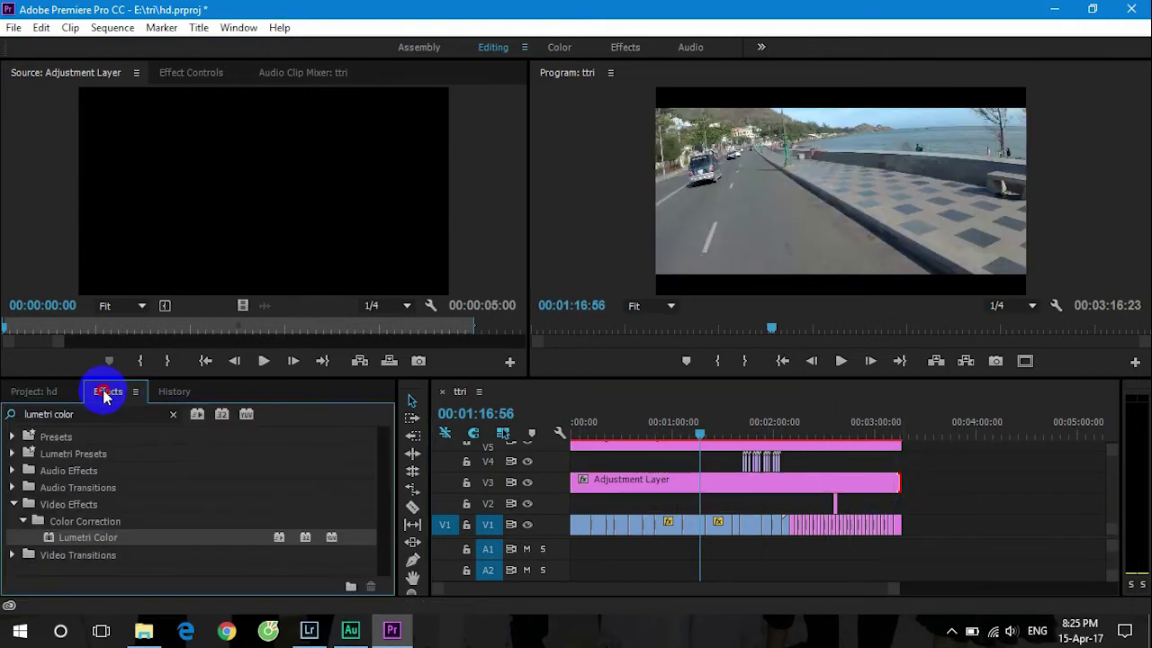
{"action": "double_click", "coordinate": [118, 412]}
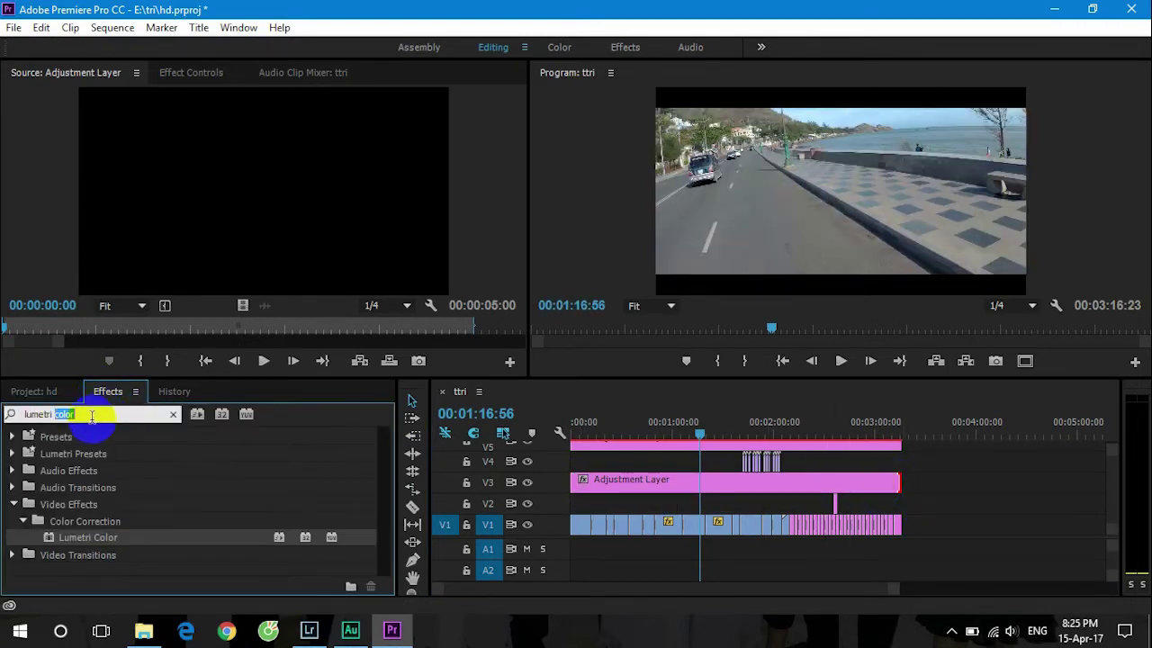
{"action": "left_click", "coordinate": [80, 543]}
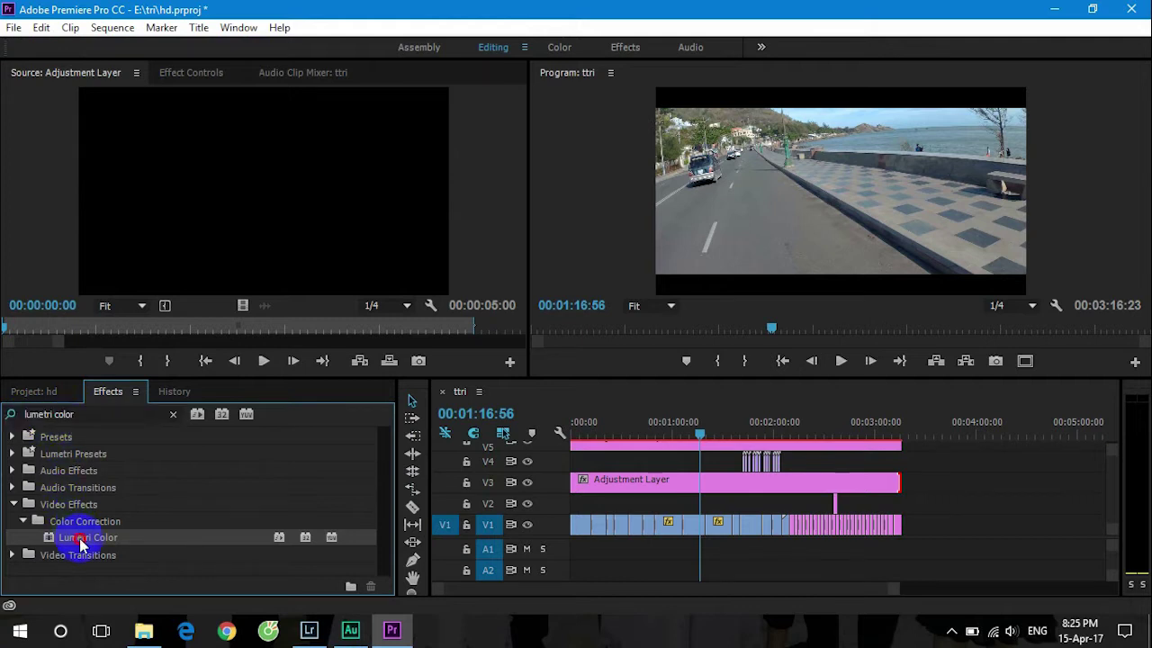
{"action": "left_click_drag", "start_coordinate": [80, 543], "coordinate": [700, 483]}
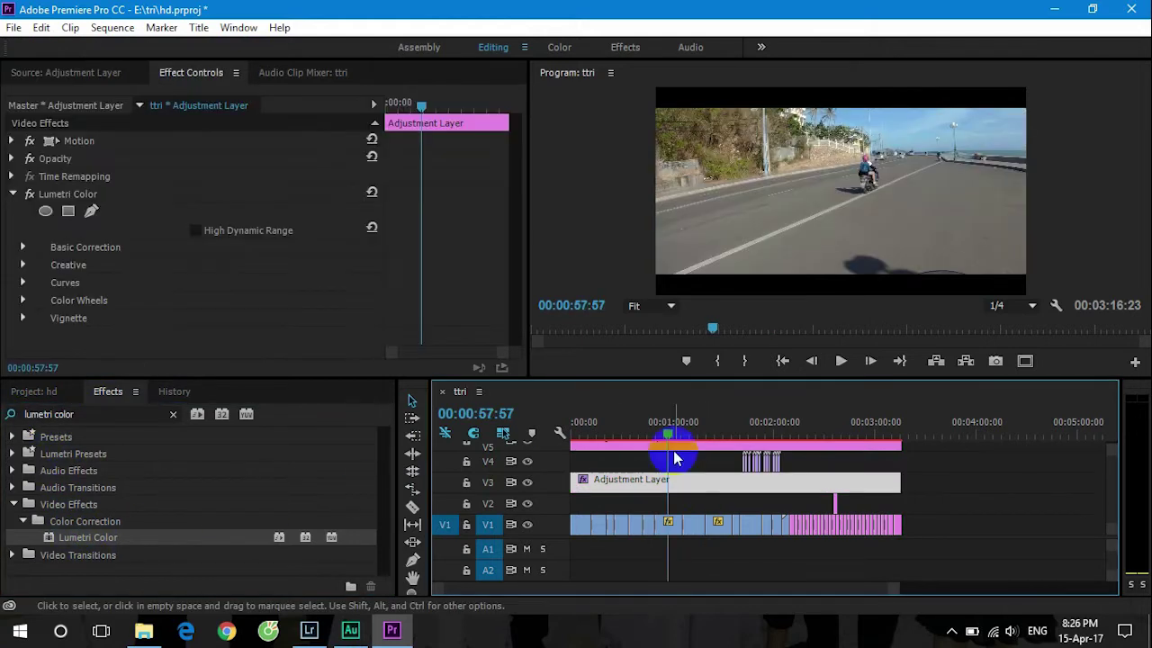
Scrub through the footage and set the playhead to 00:01:16:27.
{"action": "mouse_move", "coordinate": [668, 439]}
{"action": "left_mouse_down"}
{"action": "mouse_move", "coordinate": [720, 447]}
{"action": "mouse_move", "coordinate": [700, 449]}
{"action": "left_mouse_up"}
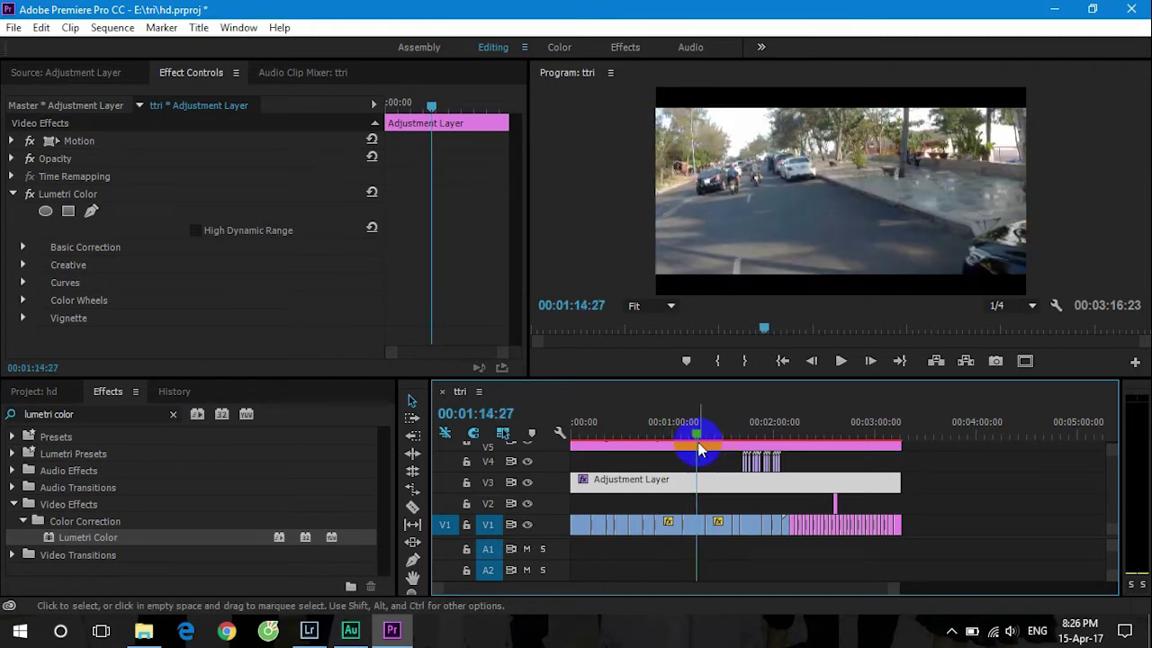
{"action": "double_click", "coordinate": [702, 445]}
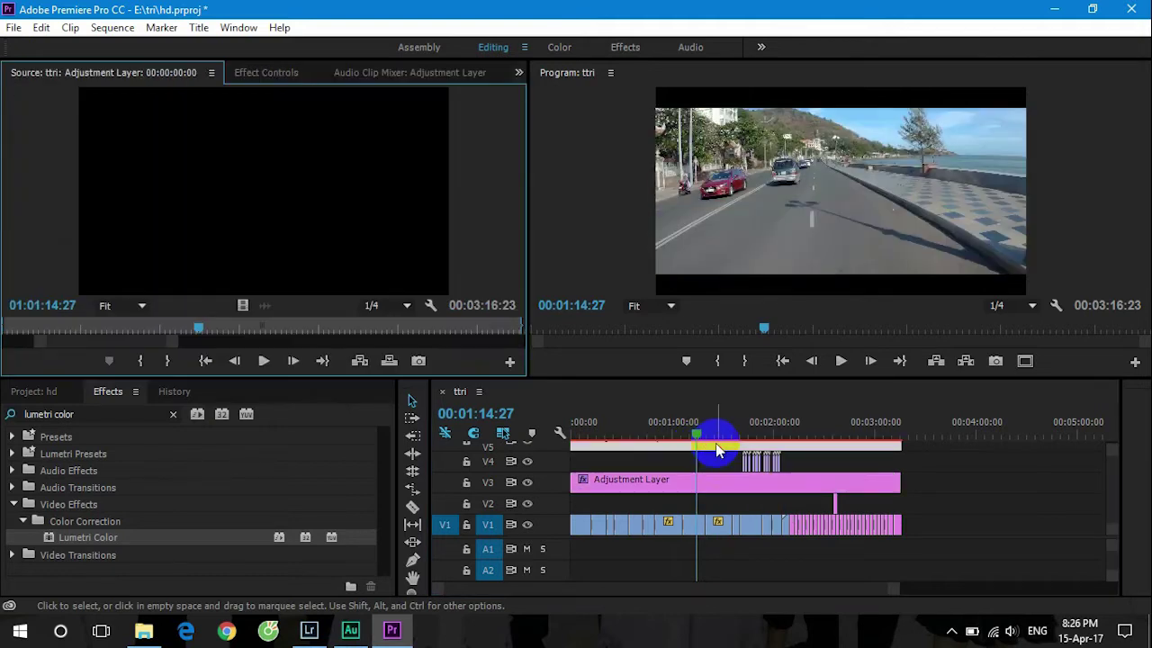
{"action": "left_click_drag", "start_coordinate": [703, 446], "coordinate": [704, 448]}
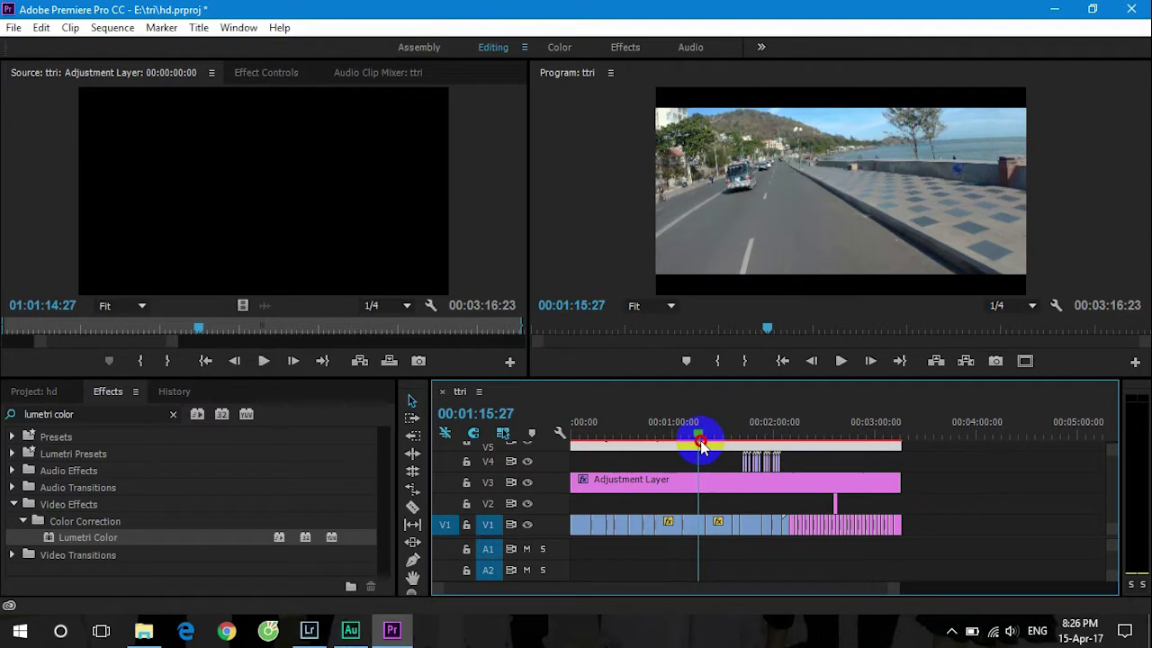
Export the current frame as a JPEG still to drive E:, then switch to Lightroom.
{"action": "left_click", "coordinate": [993, 360]}
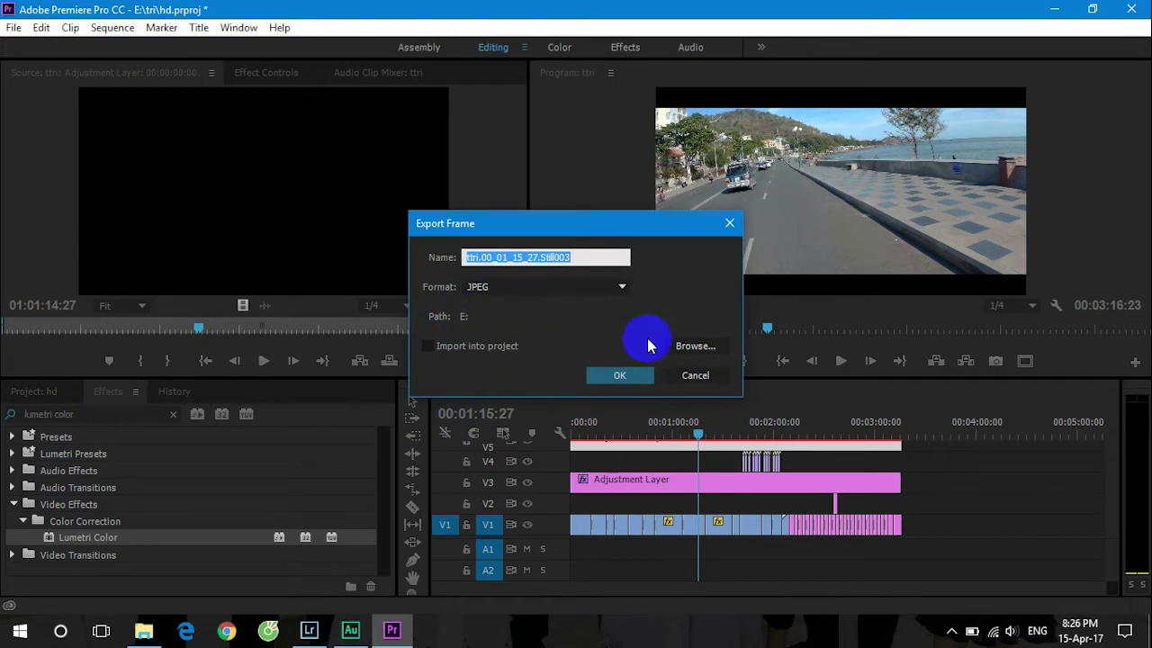
{"action": "left_click", "coordinate": [621, 376]}
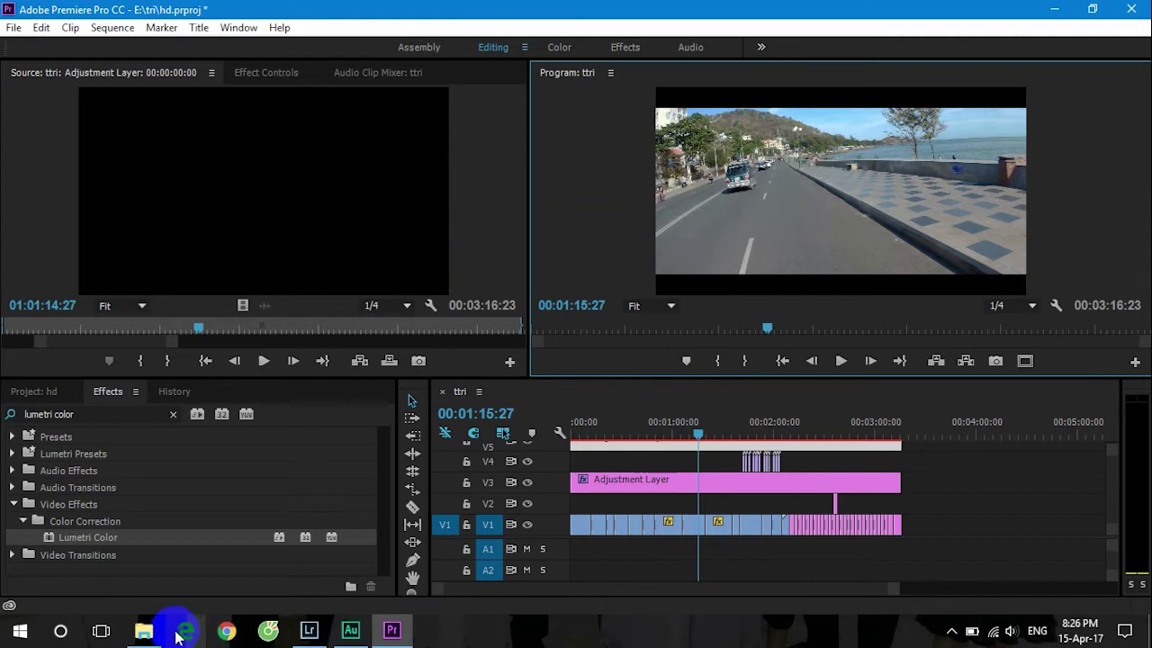
{"action": "key", "text": "alt+Tab"}
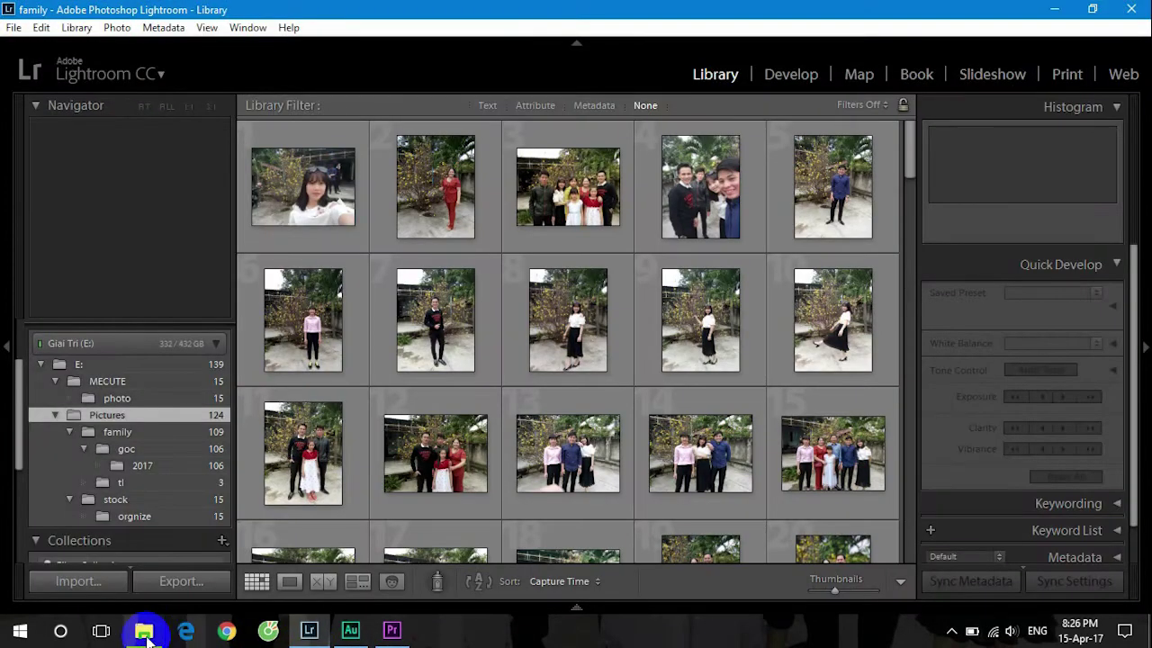
Open drive Giai Tri (E:) in File Explorer and drag ttri.00_01_15_27.Still003.jpg toward Lightroom.
{"action": "left_click", "coordinate": [144, 635]}
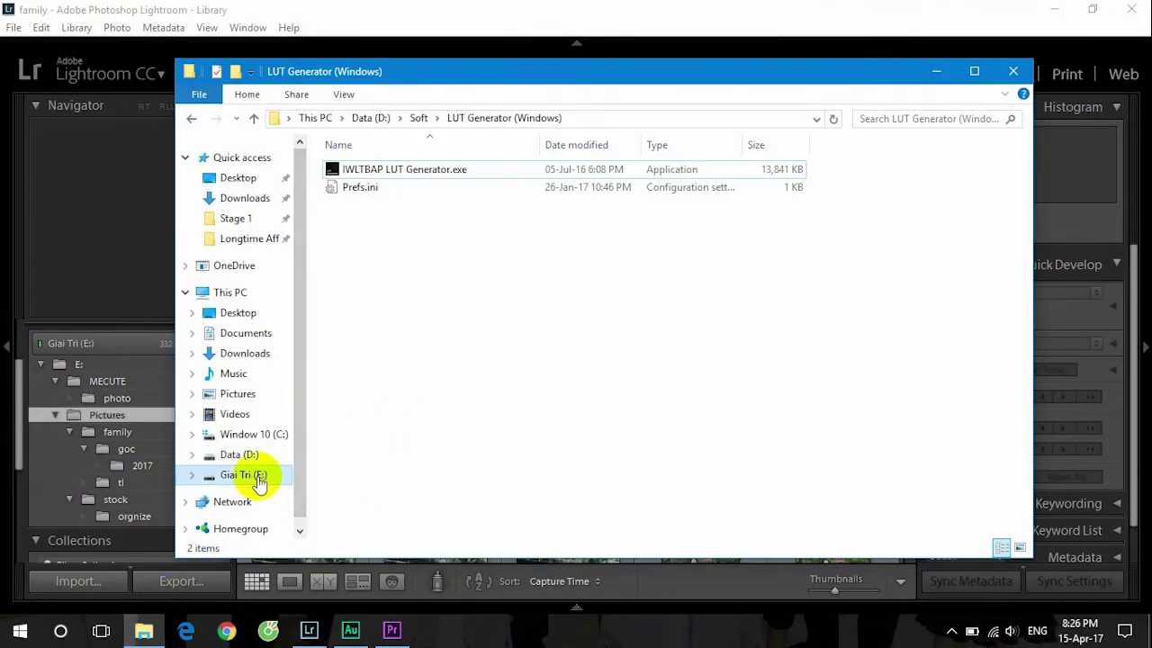
{"action": "left_click", "coordinate": [243, 475]}
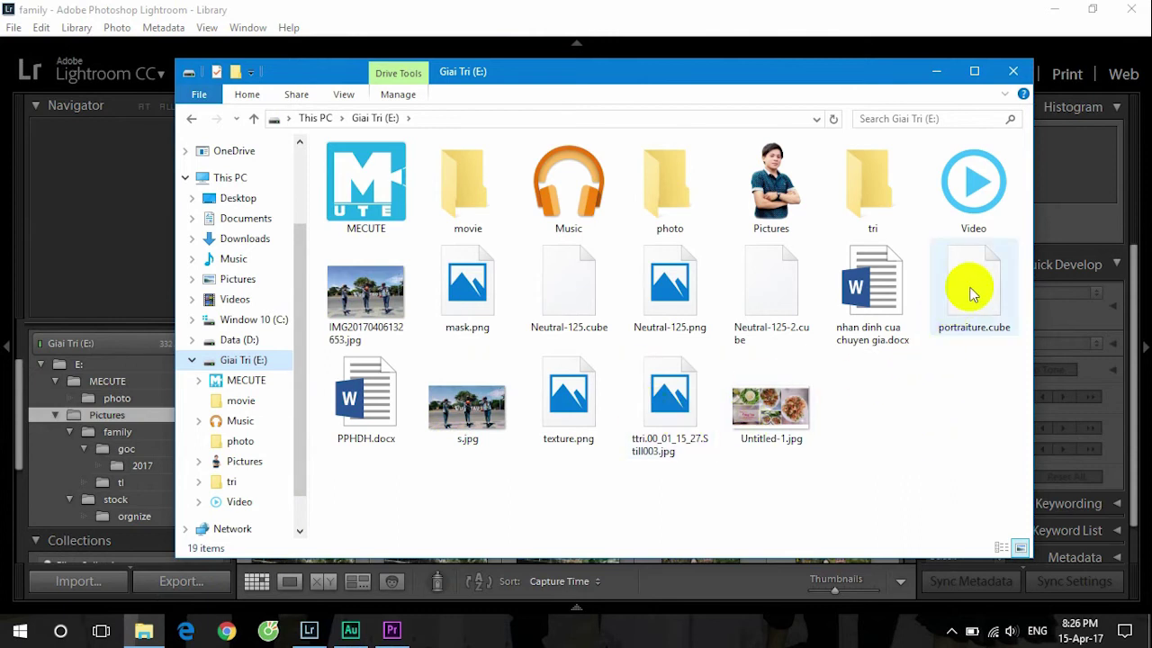
{"action": "left_click", "coordinate": [676, 417]}
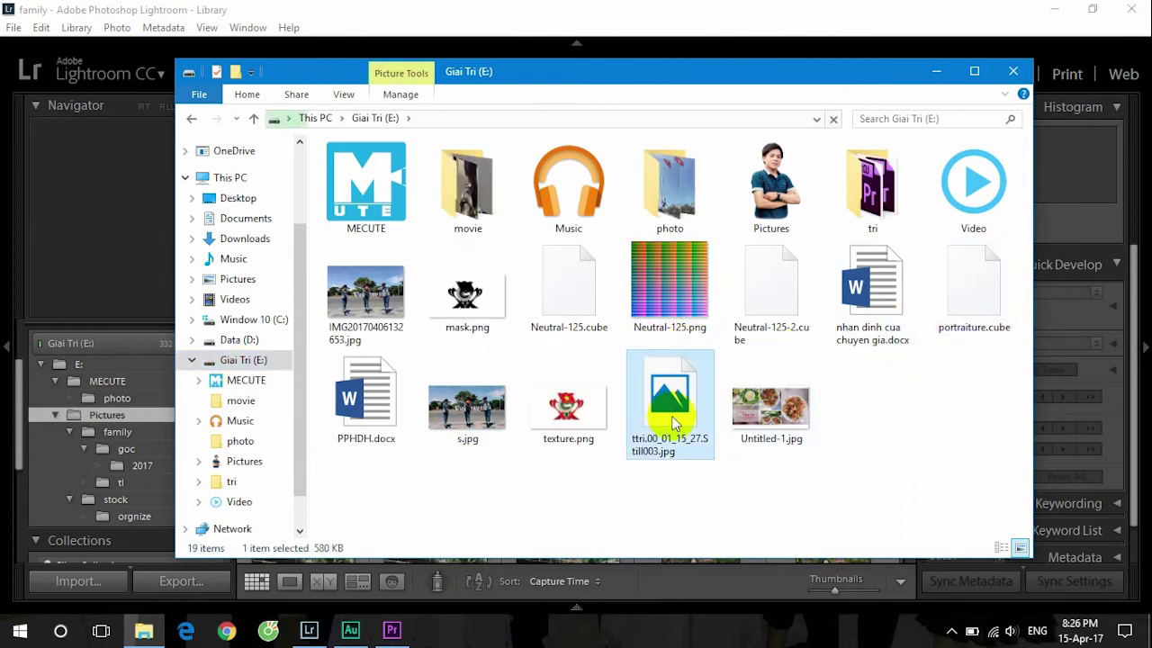
{"action": "mouse_move", "coordinate": [676, 417]}
{"action": "left_mouse_down"}
{"action": "mouse_move", "coordinate": [540, 580]}
{"action": "mouse_move", "coordinate": [671, 485]}
{"action": "left_mouse_up"}
Drop the ttri still into Lightroom, import it into the catalog, and switch to Develop.
{"action": "left_click_drag", "start_coordinate": [515, 354], "coordinate": [309, 437]}
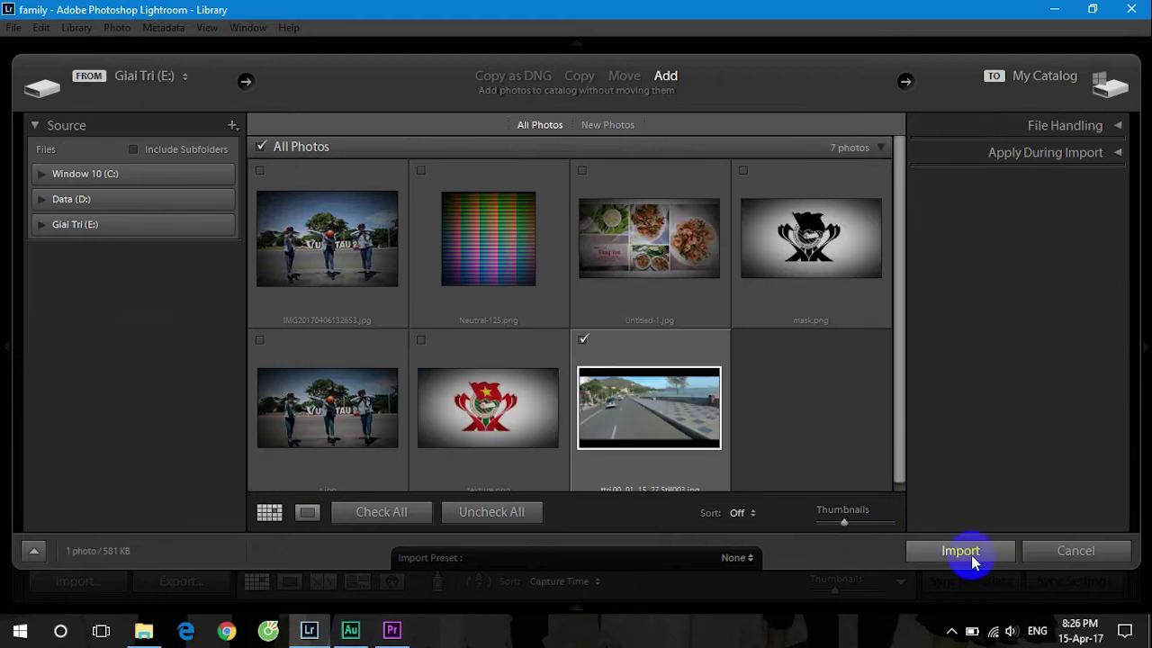
{"action": "left_click", "coordinate": [1001, 551]}
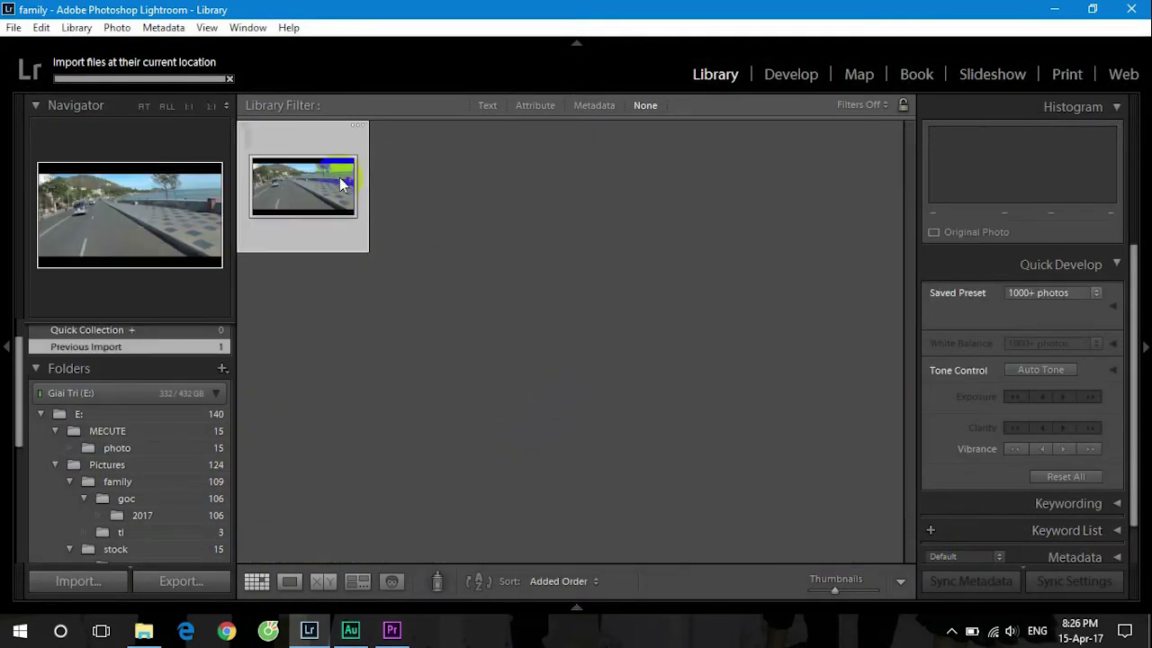
{"action": "left_click", "coordinate": [786, 72]}
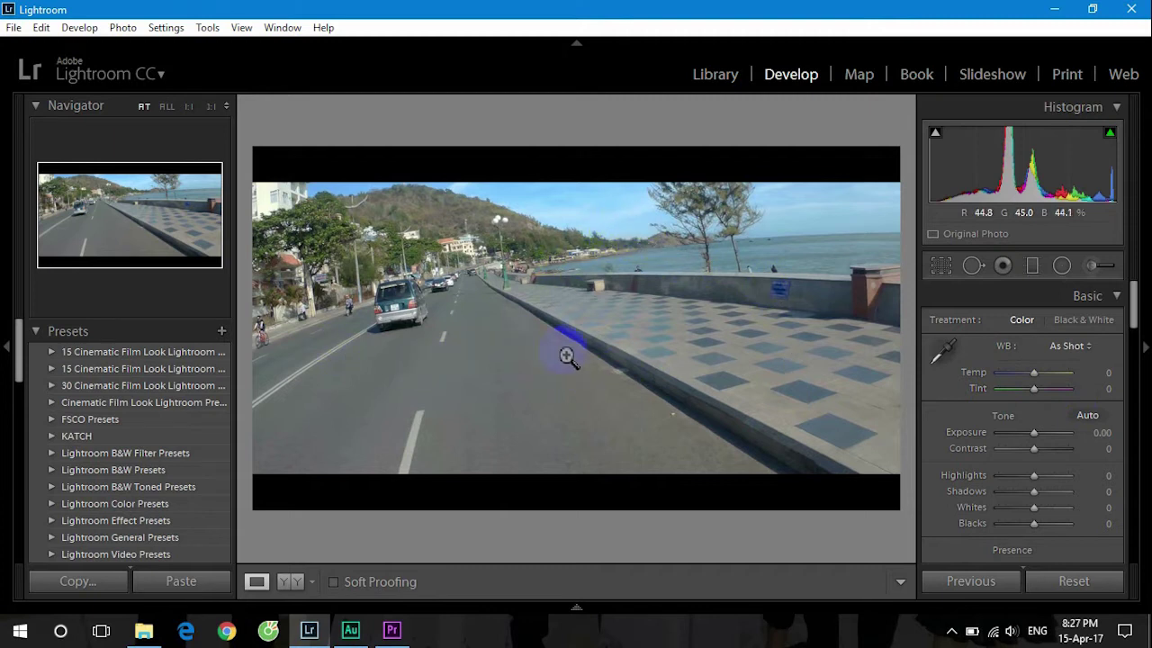
Auto-tone the photo, reset Exposure to 0, and set Highlights −60, Shadows +33, Whites +14, Blacks −37.
{"action": "scroll", "coordinate": [1135, 324], "scroll_direction": "down", "scroll_amount": 1}
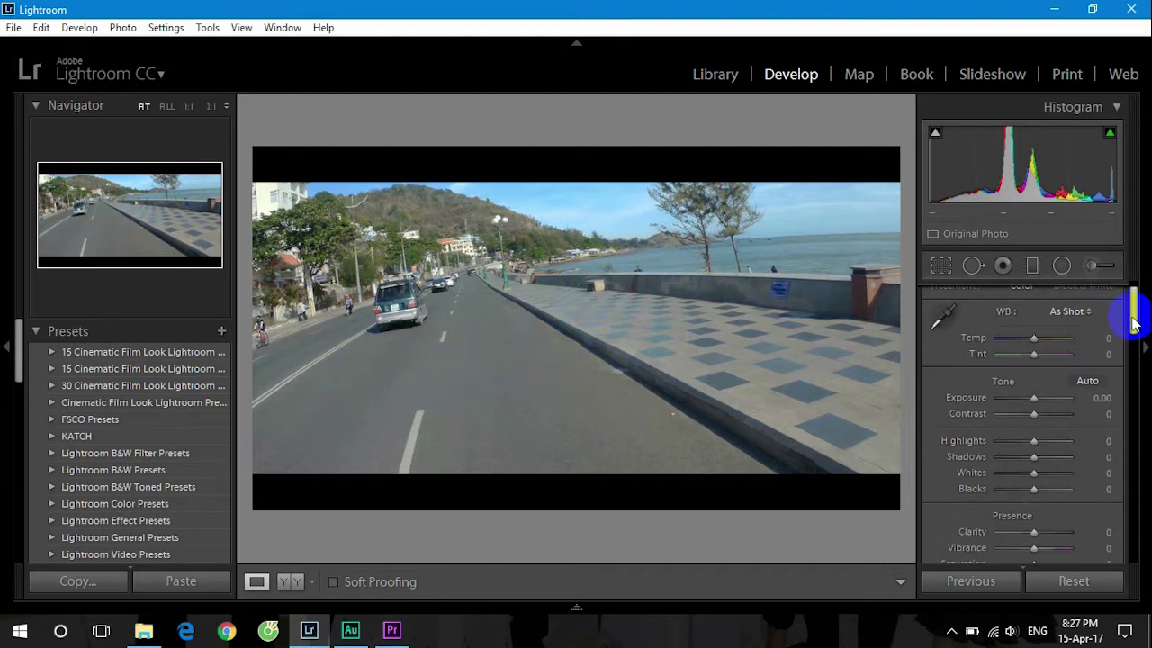
{"action": "scroll", "coordinate": [1135, 310], "scroll_direction": "up", "scroll_amount": 1}
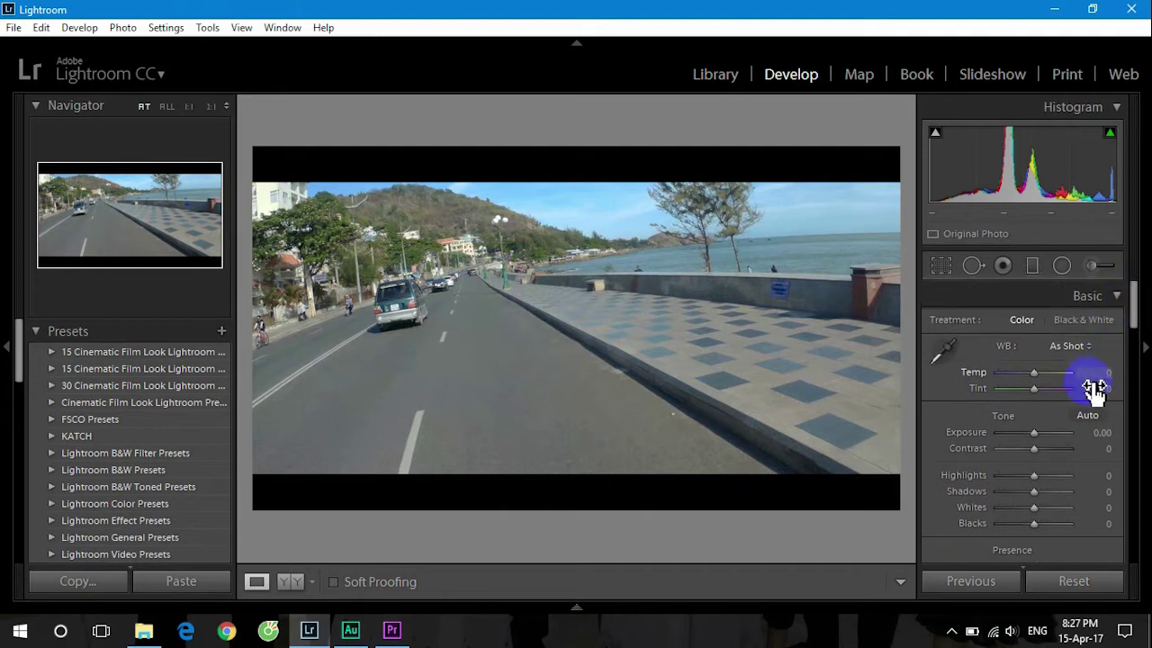
{"action": "left_click", "coordinate": [1090, 419]}
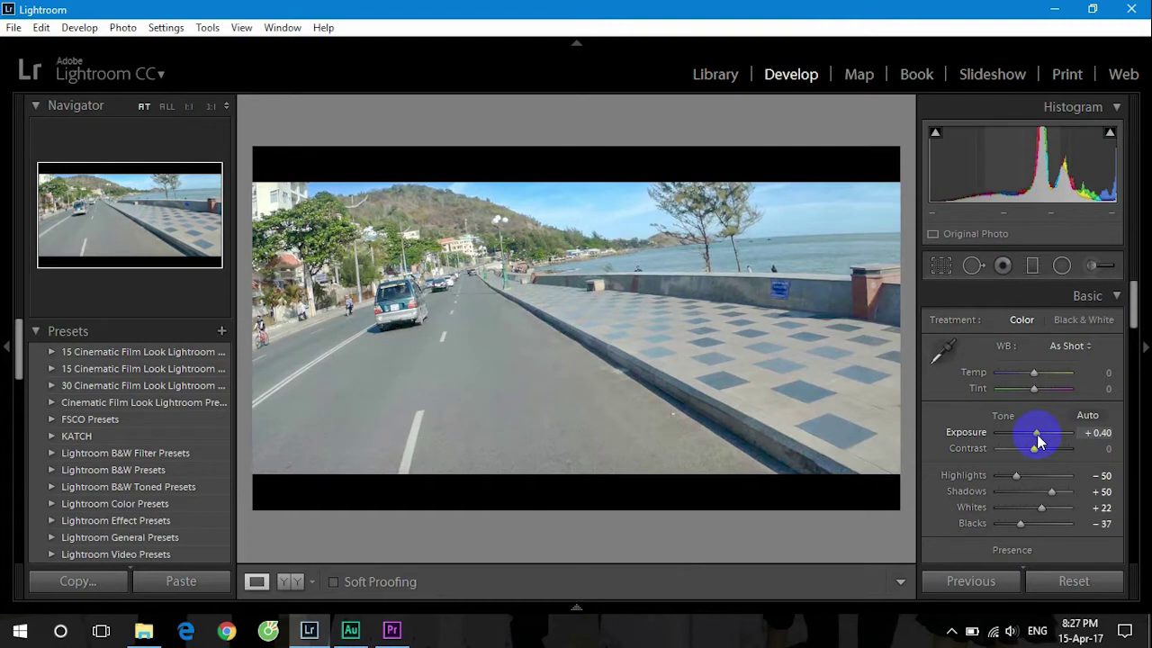
{"action": "double_click", "coordinate": [1037, 436]}
{"action": "mouse_move", "coordinate": [1016, 475]}
{"action": "left_mouse_down"}
{"action": "mouse_move", "coordinate": [1044, 493]}
{"action": "mouse_move", "coordinate": [1030, 511]}
{"action": "left_mouse_up"}
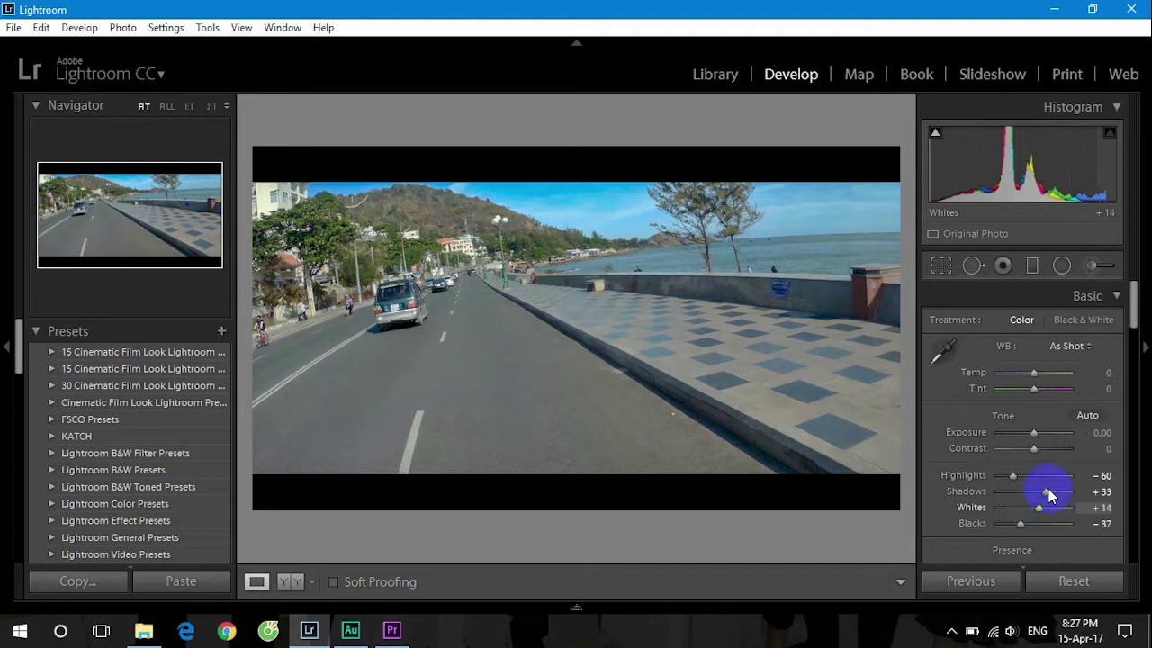
{"action": "scroll", "coordinate": [1048, 494], "scroll_direction": "down", "scroll_amount": 3}
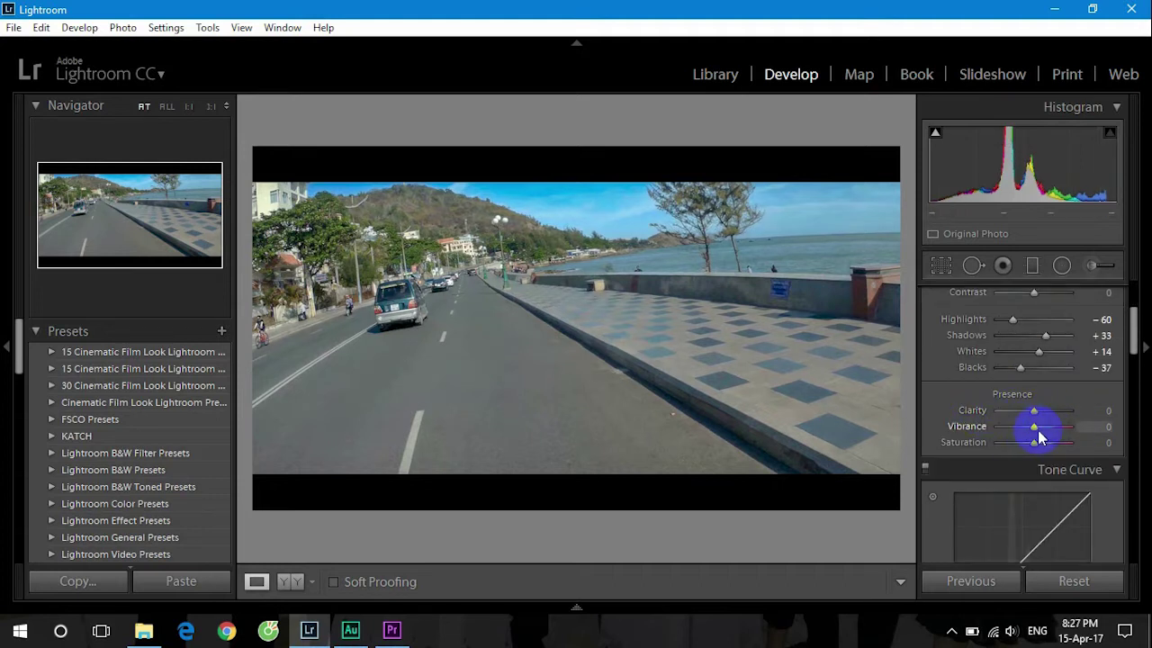
{"action": "scroll", "coordinate": [1046, 441], "scroll_direction": "down", "scroll_amount": 3}
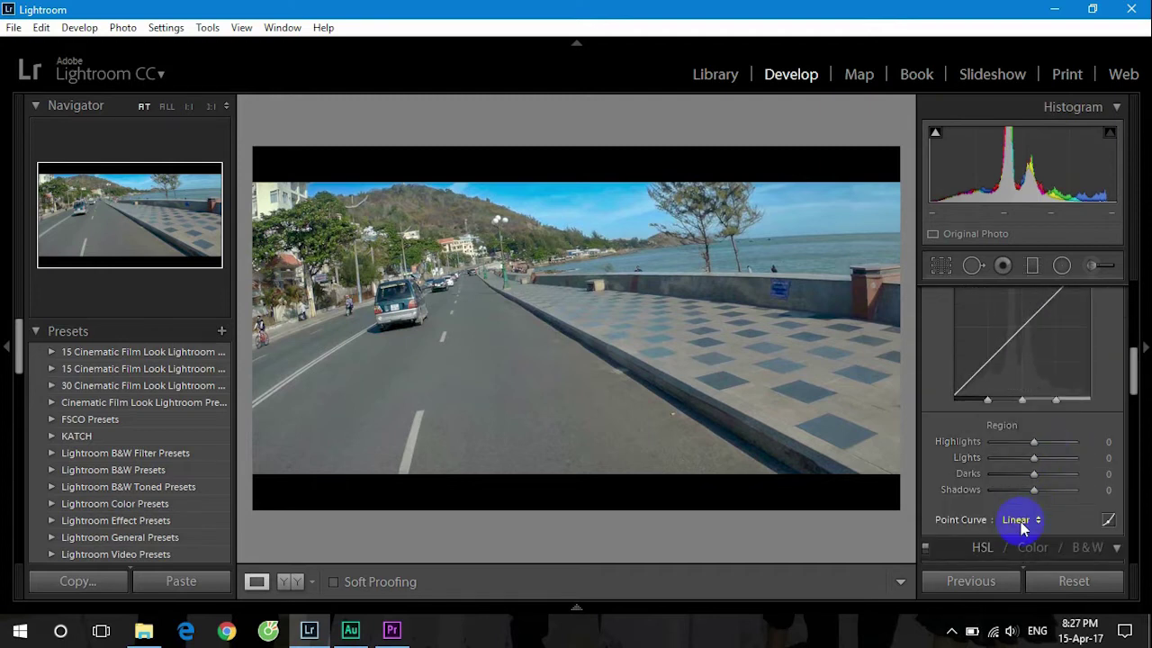
Apply the 400H+1 point curve preset and scroll the right panel down toward Camera Calibration.
{"action": "left_click", "coordinate": [1017, 522]}
{"action": "left_click", "coordinate": [868, 87]}
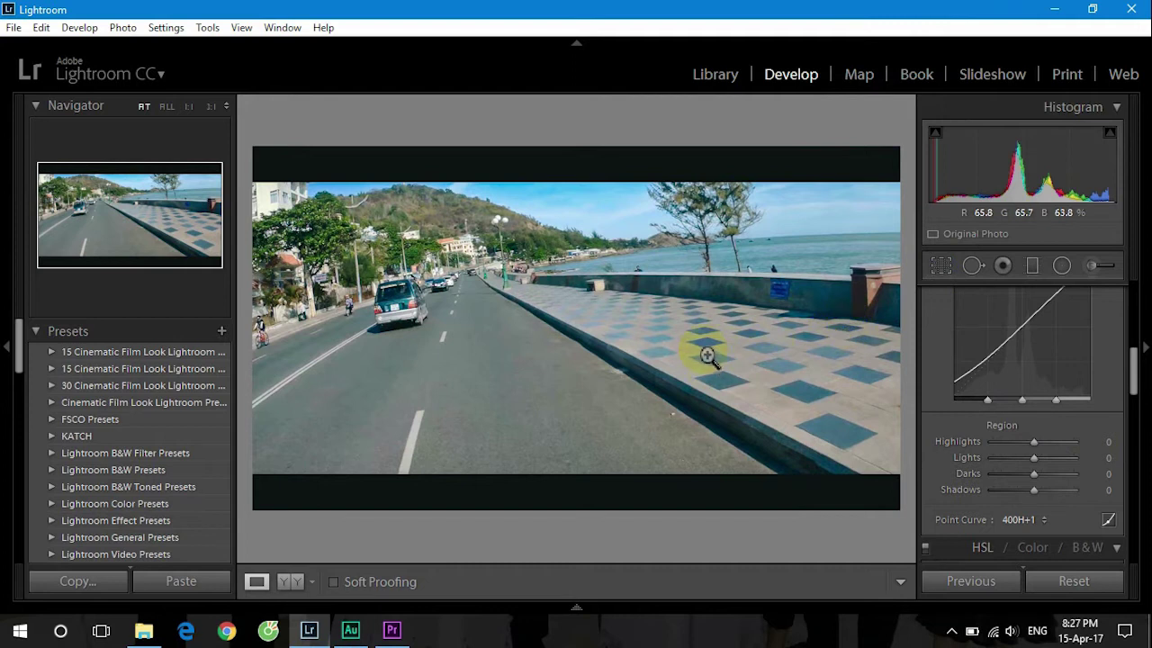
{"action": "left_click_drag", "start_coordinate": [1133, 376], "coordinate": [1131, 393]}
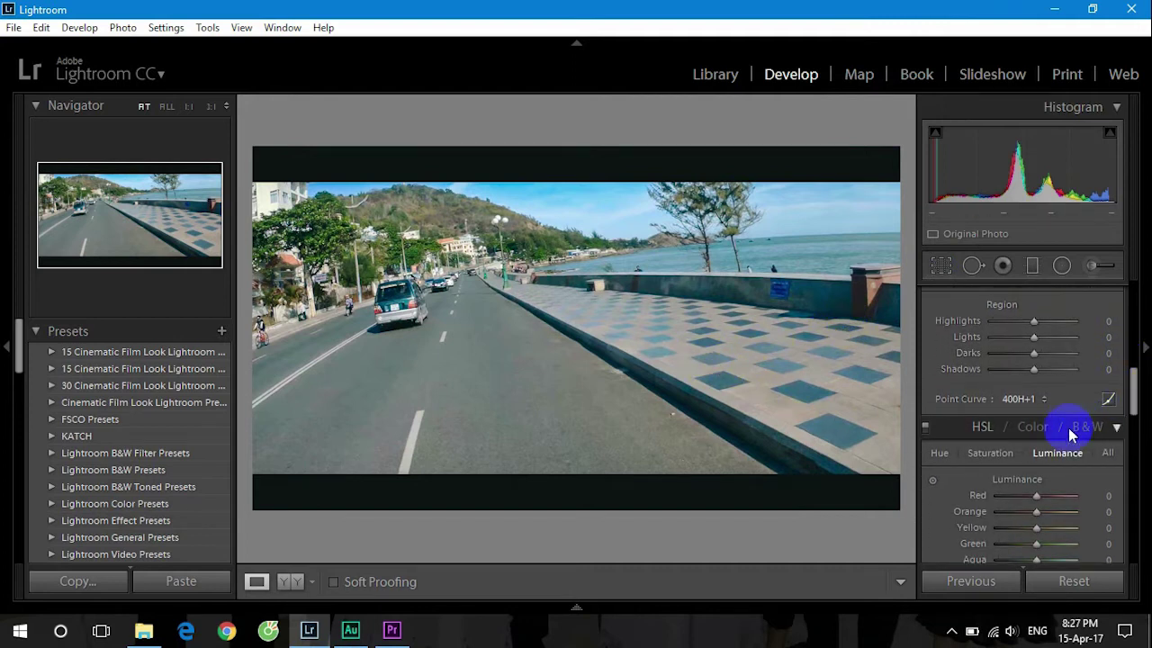
{"action": "left_click_drag", "start_coordinate": [1131, 400], "coordinate": [1131, 549]}
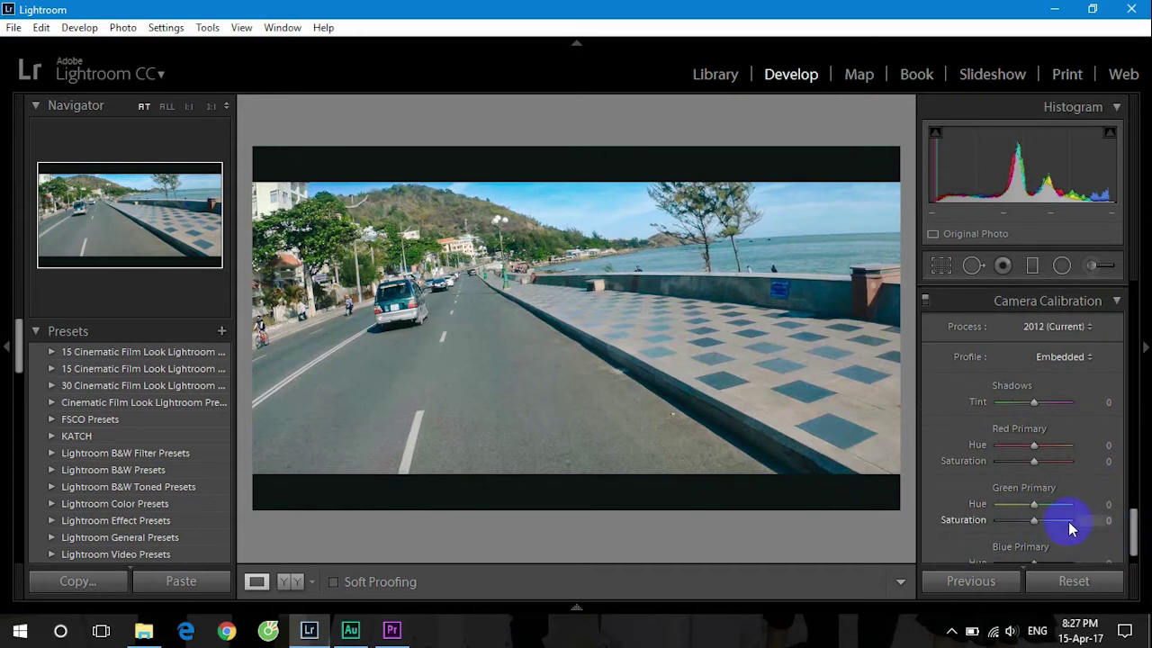
Set Blue Primary saturation to +12 and tint the split-toning highlights to hue 238, saturation 13.
{"action": "scroll", "coordinate": [1124, 530], "scroll_direction": "down", "scroll_amount": 1}
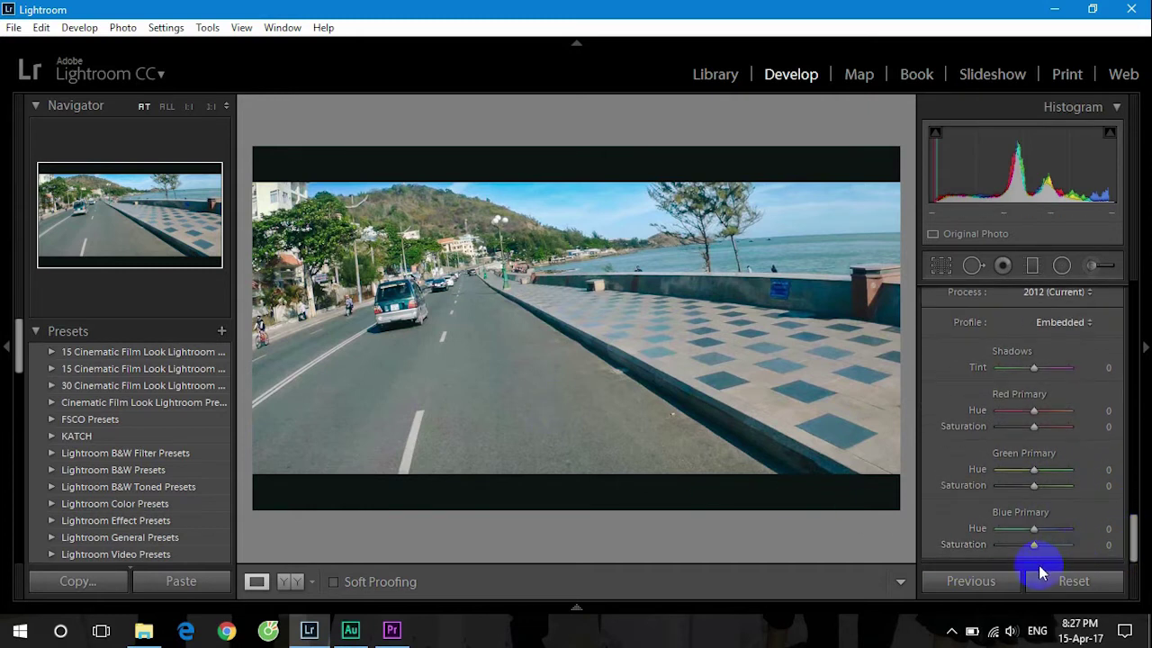
{"action": "left_click_drag", "start_coordinate": [1040, 546], "coordinate": [1045, 546]}
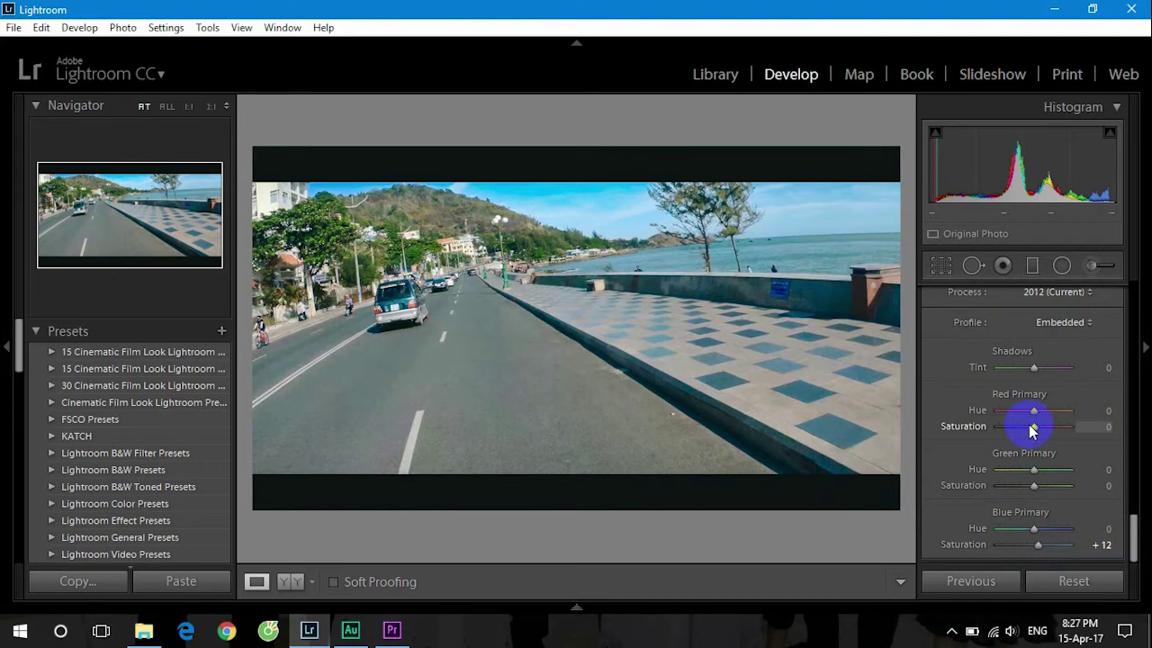
{"action": "mouse_move", "coordinate": [1127, 535]}
{"action": "left_mouse_down"}
{"action": "mouse_move", "coordinate": [1124, 410]}
{"action": "mouse_move", "coordinate": [1125, 428]}
{"action": "left_mouse_up"}
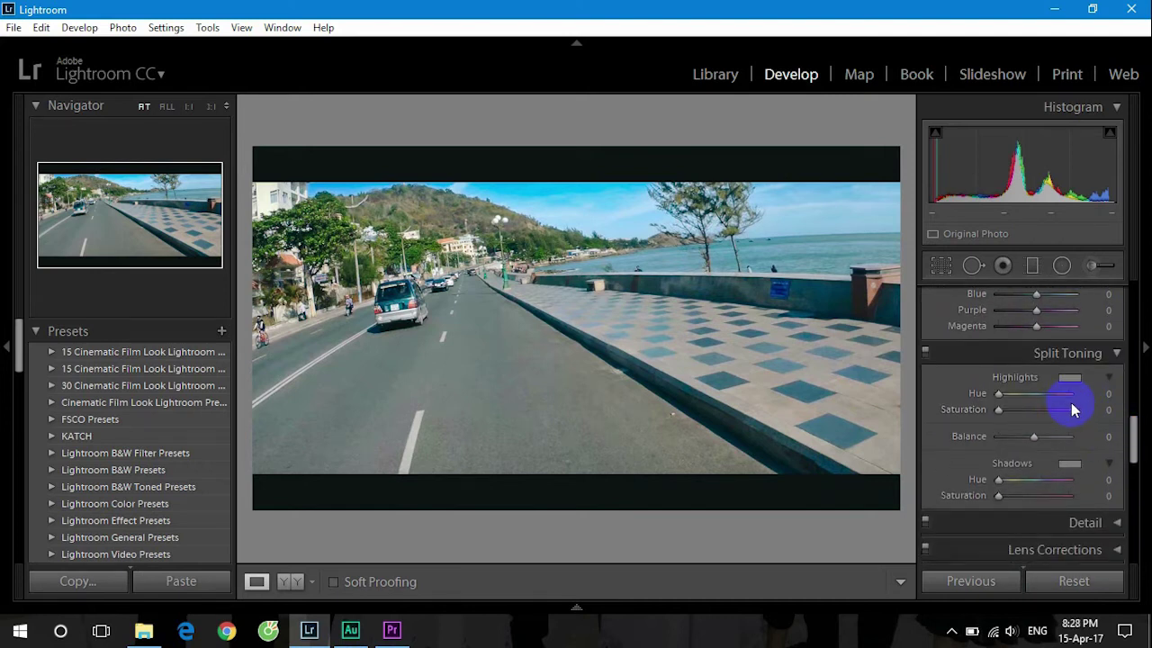
{"action": "left_click", "coordinate": [1069, 379]}
{"action": "left_click", "coordinate": [933, 444]}
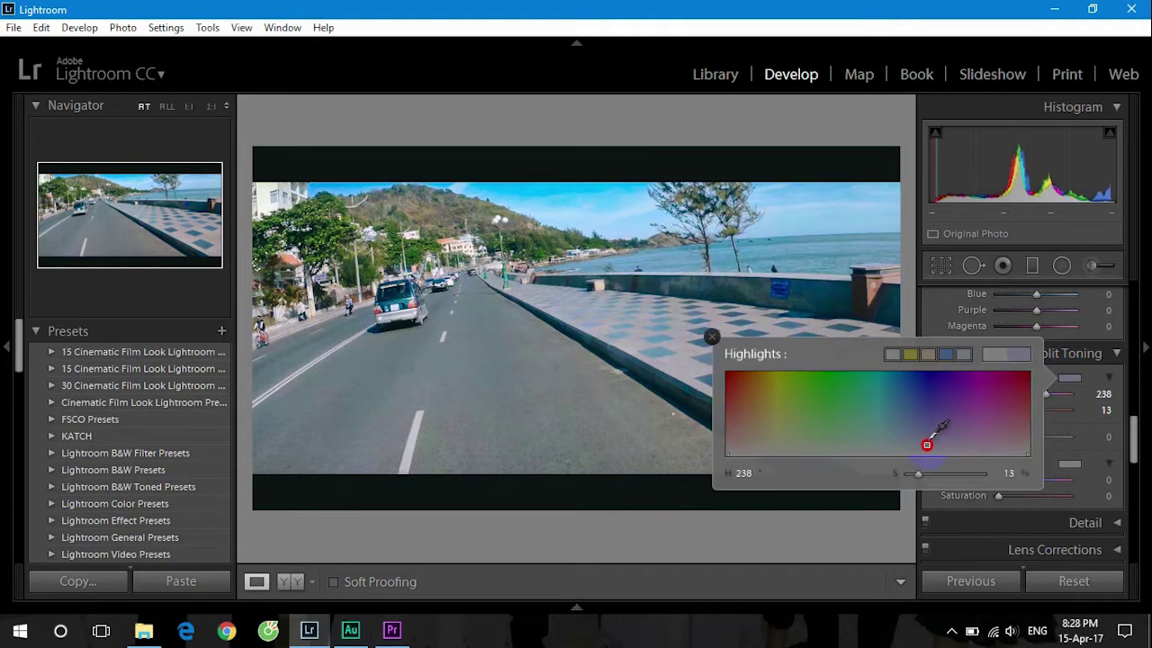
{"action": "left_click", "coordinate": [711, 336]}
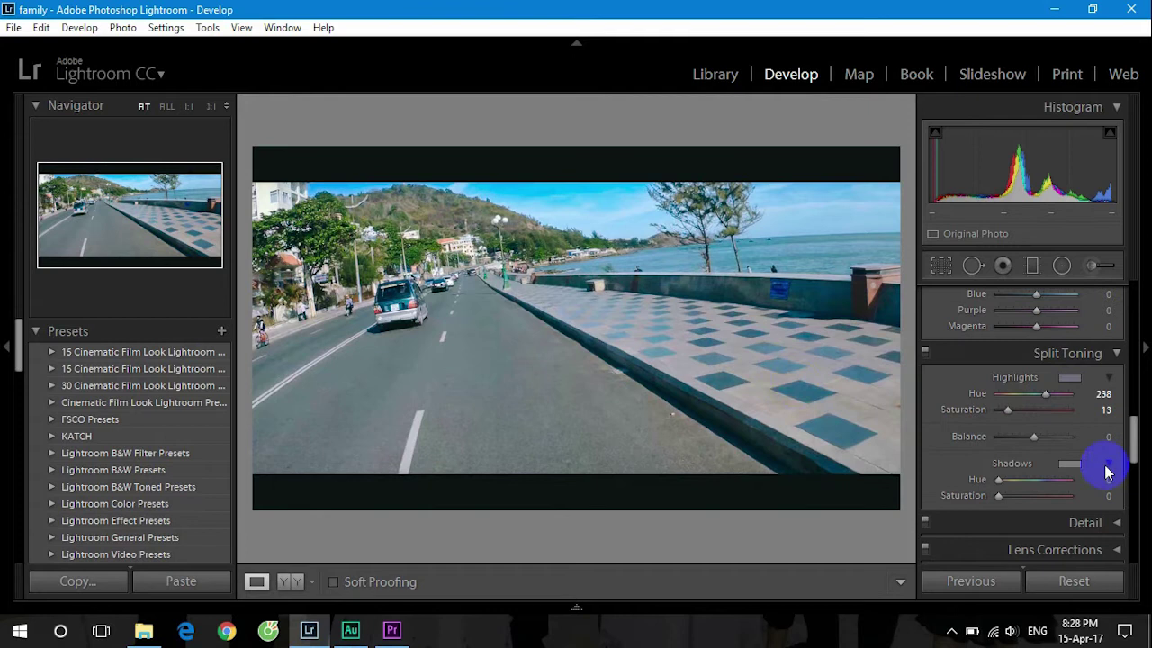
Copy the road photo's develop settings, excluding clarity, sharpening and lens corrections, then return to Library.
{"action": "left_click_drag", "start_coordinate": [1134, 450], "coordinate": [1131, 297]}
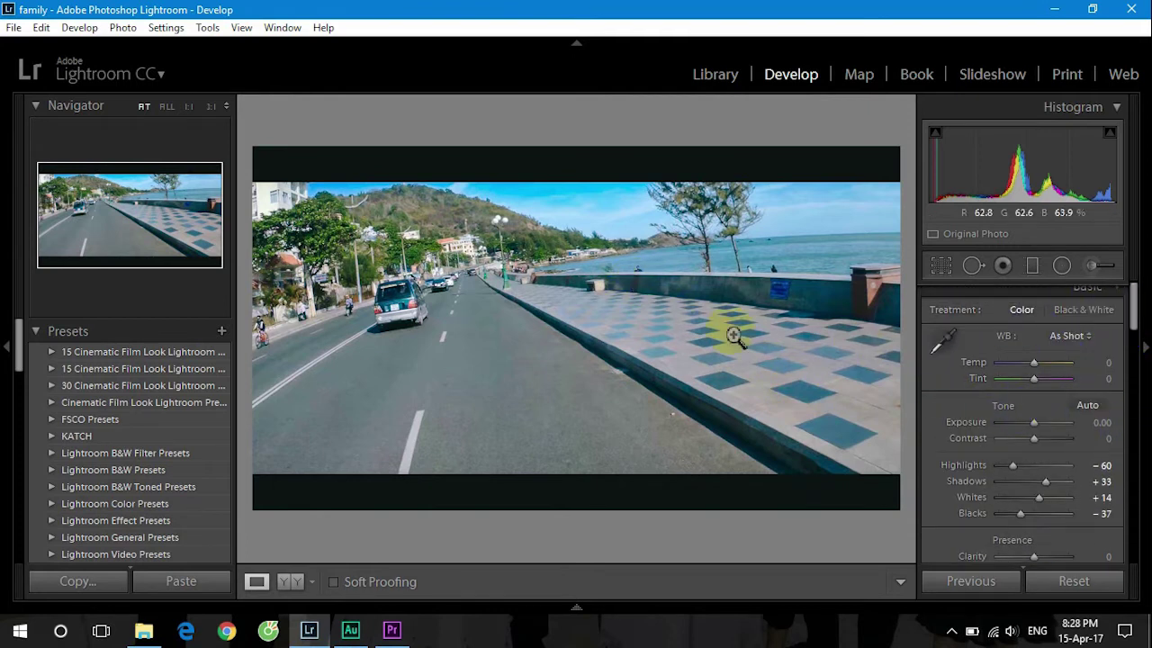
{"action": "right_click", "coordinate": [607, 330]}
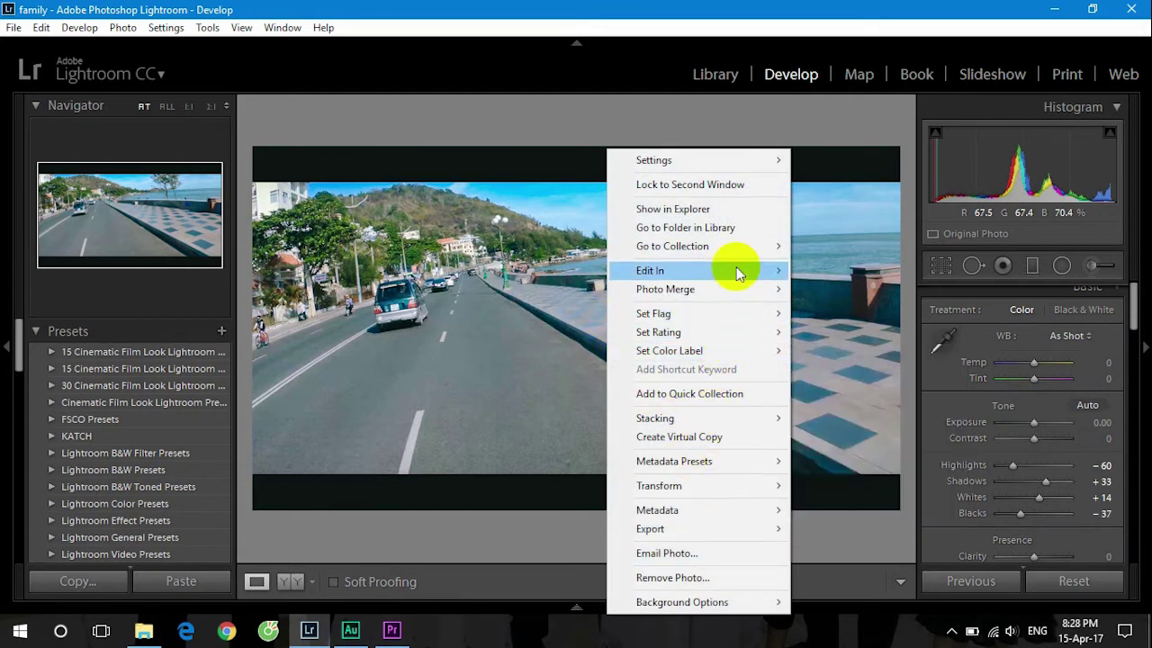
{"action": "mouse_move", "coordinate": [743, 162]}
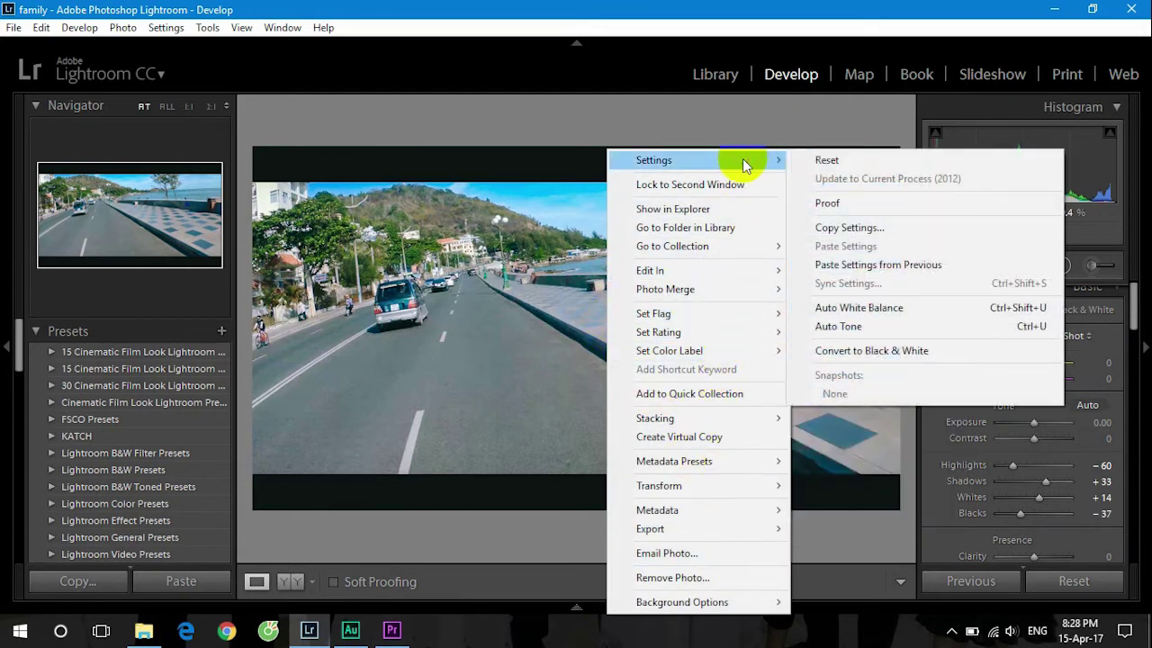
{"action": "left_click", "coordinate": [875, 229]}
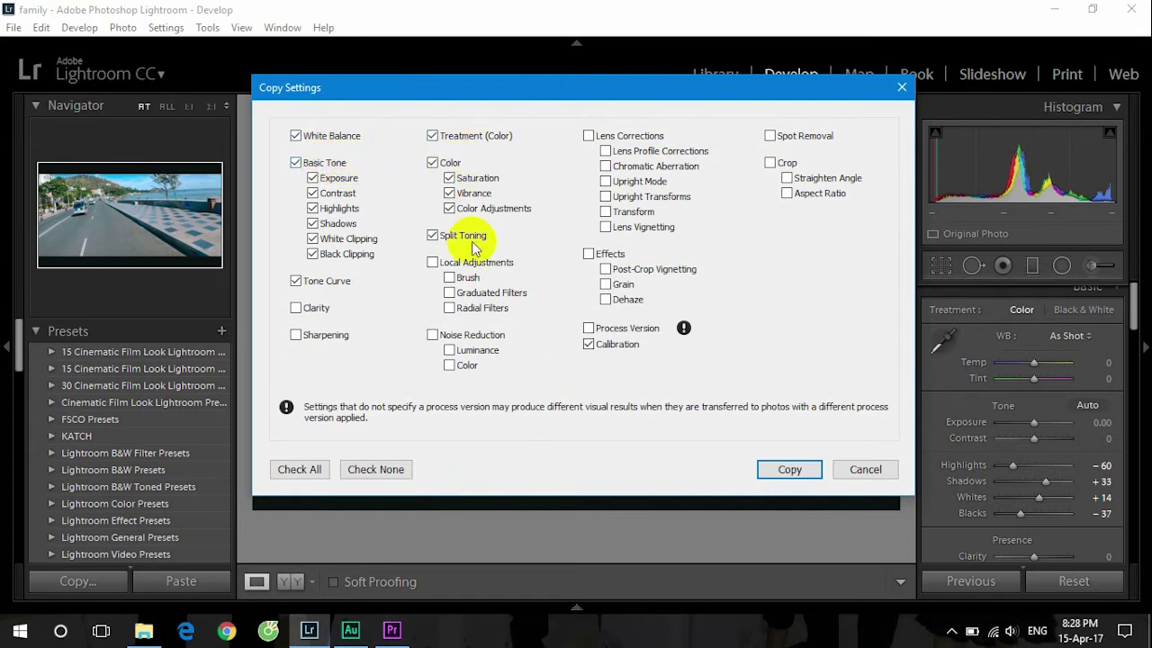
{"action": "left_click", "coordinate": [795, 471]}
{"action": "left_click", "coordinate": [702, 72]}
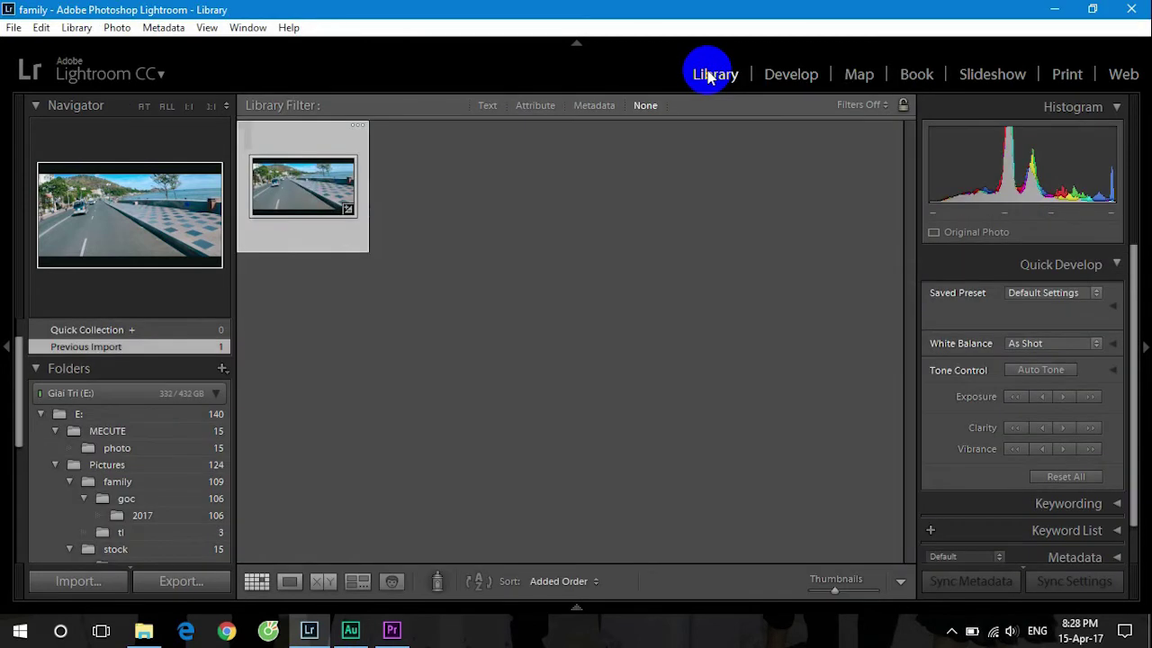
Launch IWLTBAP LUT Generator.exe from the D:\Soft\LUT Generator (Windows) folder.
{"action": "left_click", "coordinate": [145, 630]}
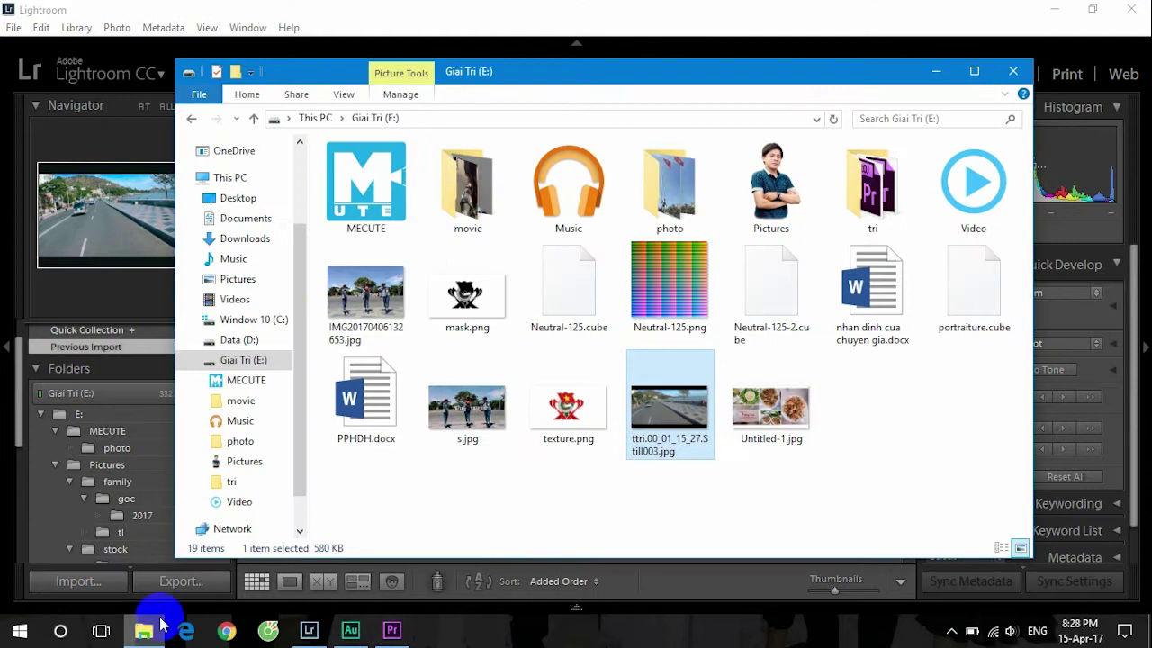
{"action": "left_click", "coordinate": [191, 118]}
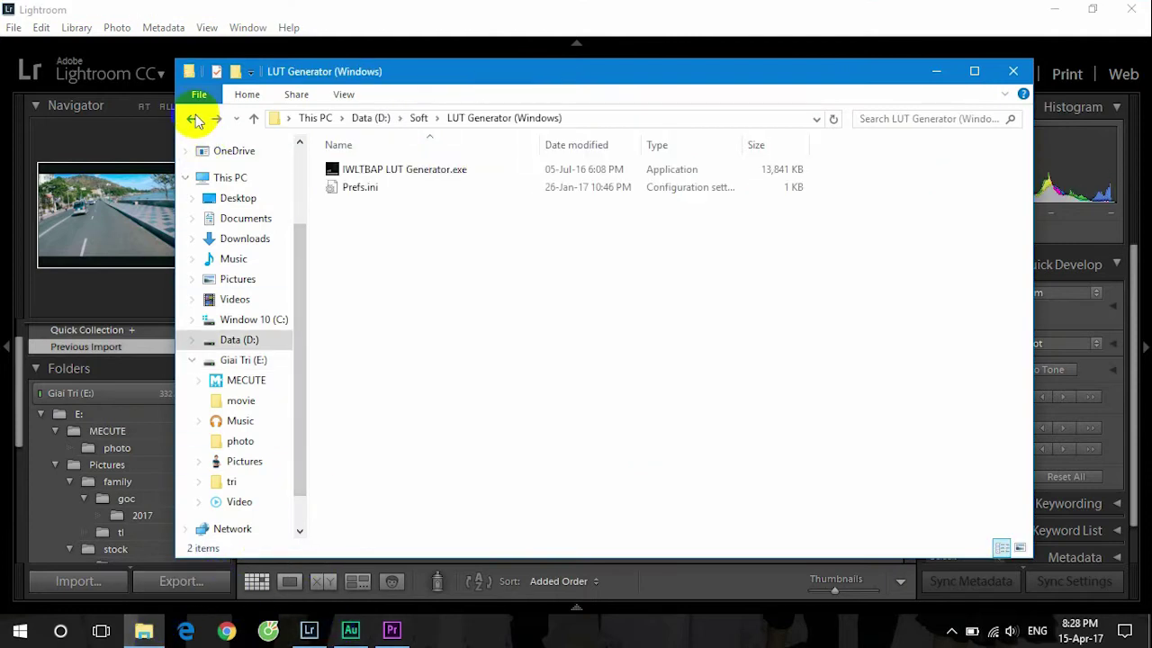
{"action": "left_click", "coordinate": [412, 171]}
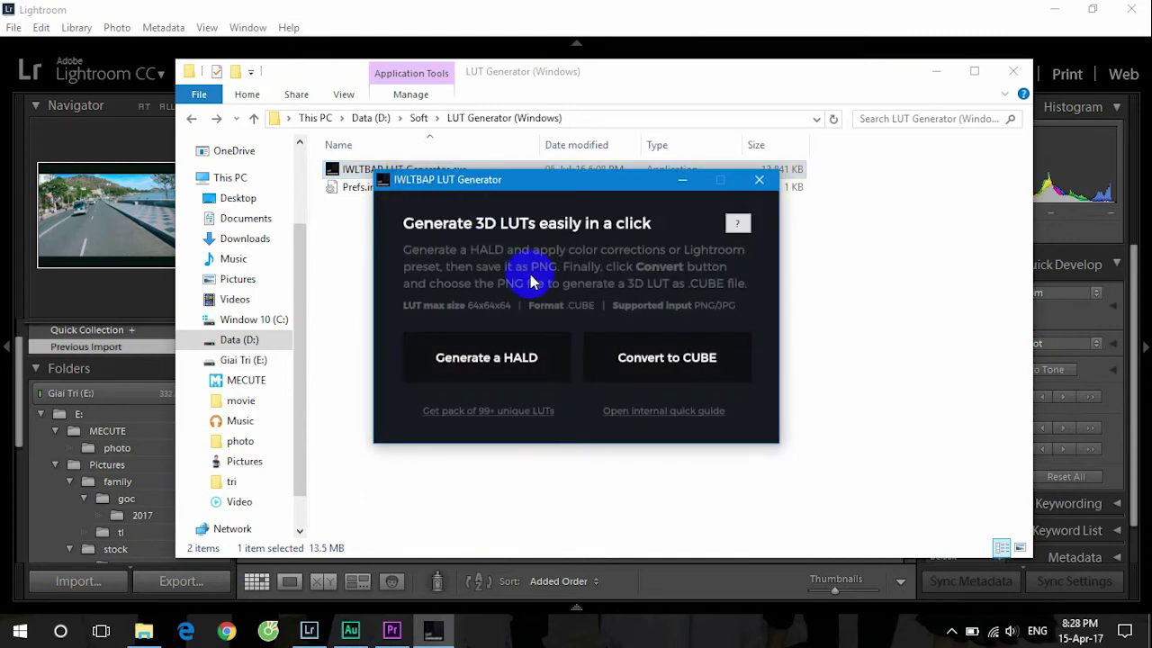
Generate a neutral HALD image saved to drive Giai Tri (E:) and open that drive.
{"action": "left_click", "coordinate": [515, 360]}
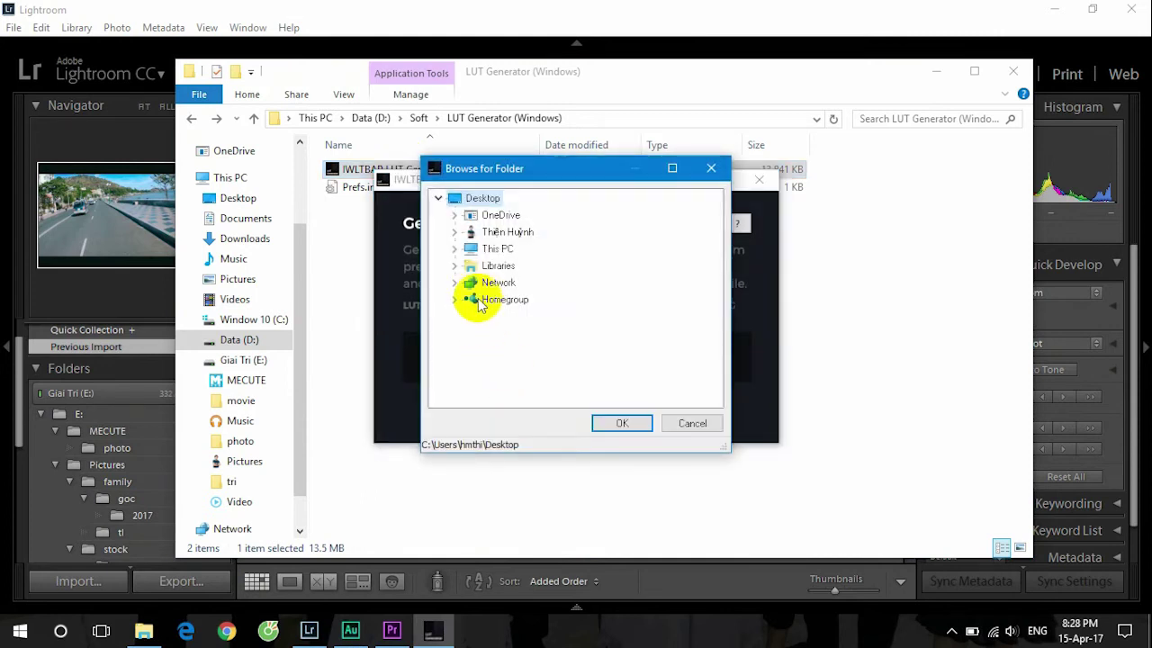
{"action": "left_click", "coordinate": [457, 248]}
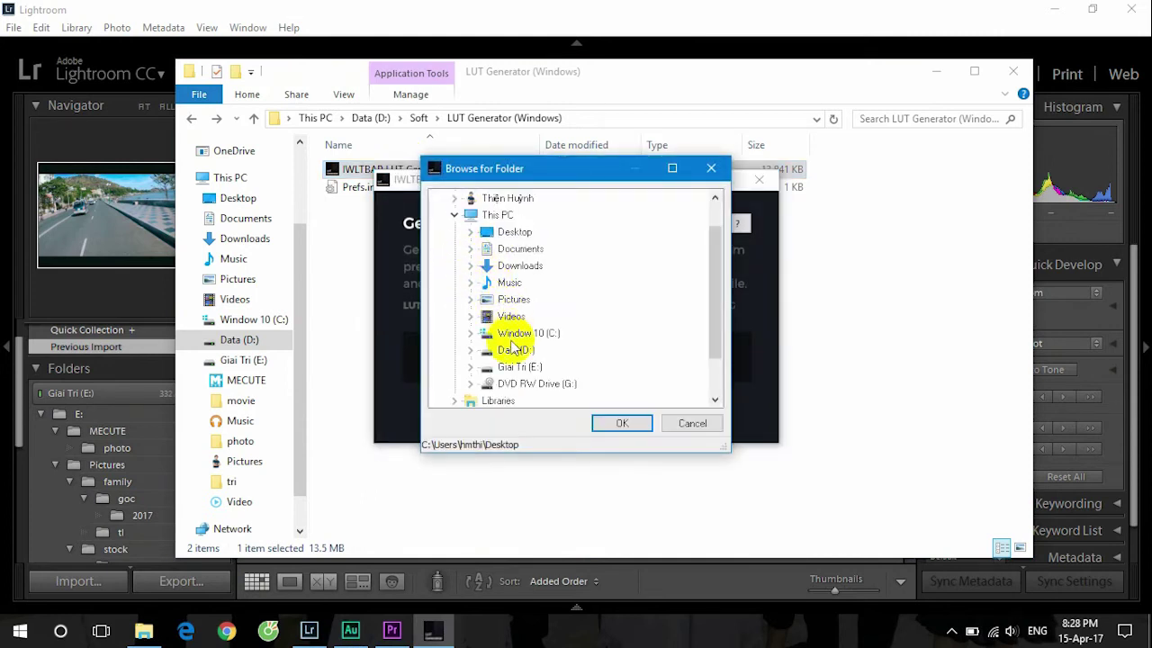
{"action": "left_click", "coordinate": [518, 366]}
{"action": "left_click", "coordinate": [615, 421]}
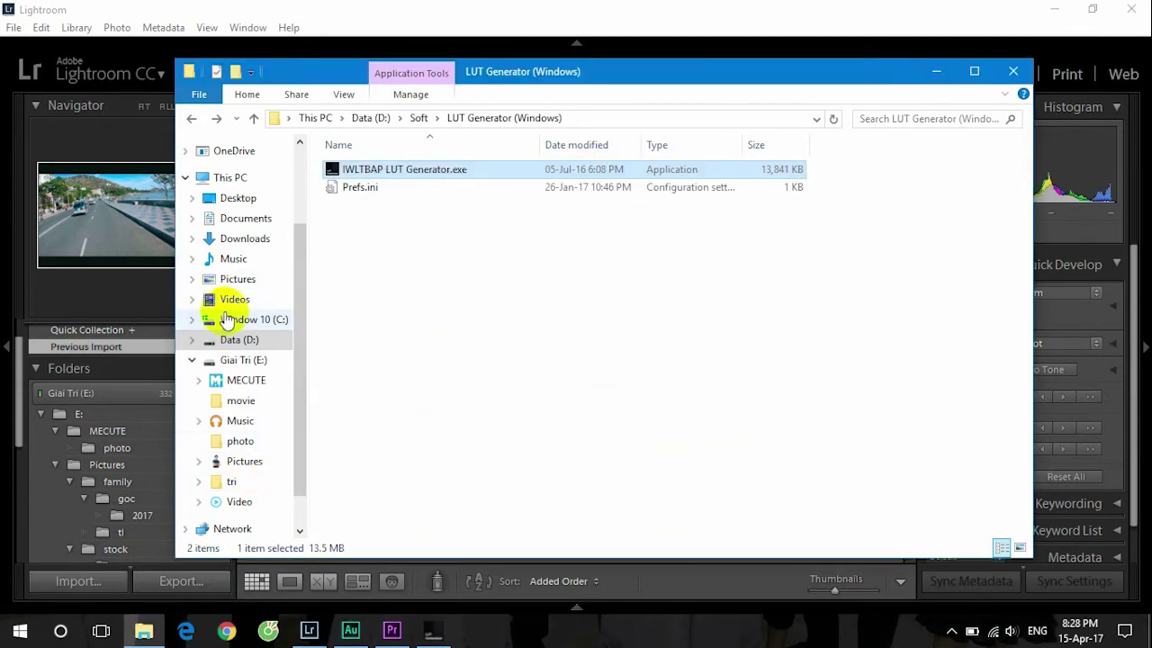
{"action": "left_click", "coordinate": [265, 361]}
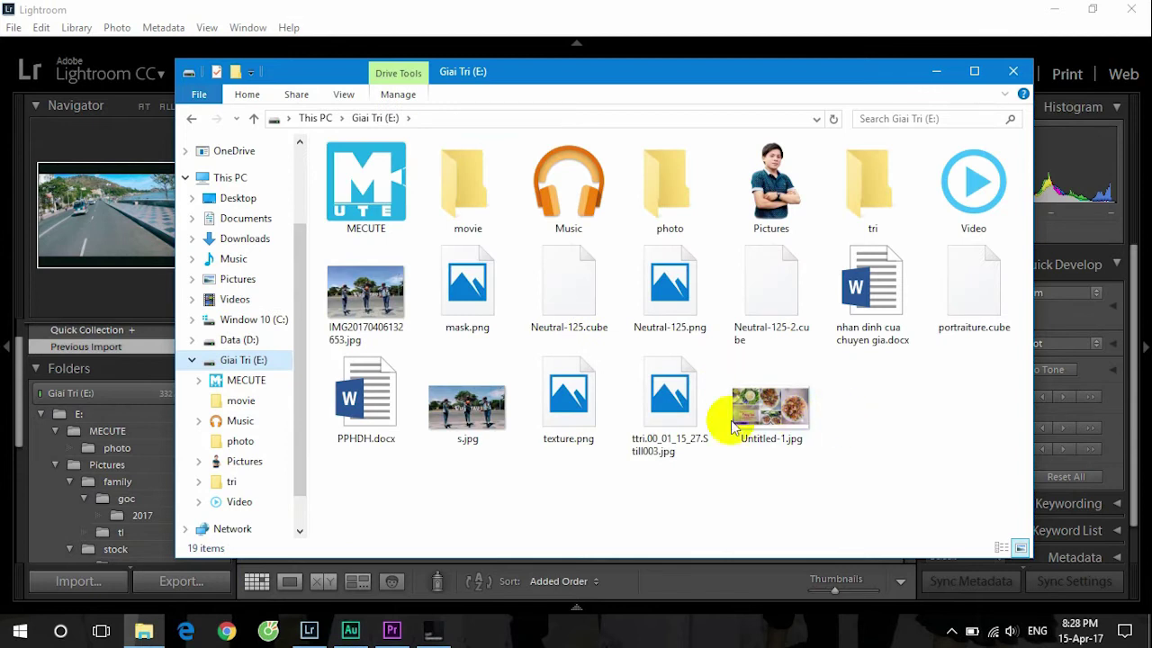
Drag Neutral-125.png from drive E: onto Lightroom so its import window opens.
{"action": "left_click_drag", "start_coordinate": [693, 313], "coordinate": [670, 601]}
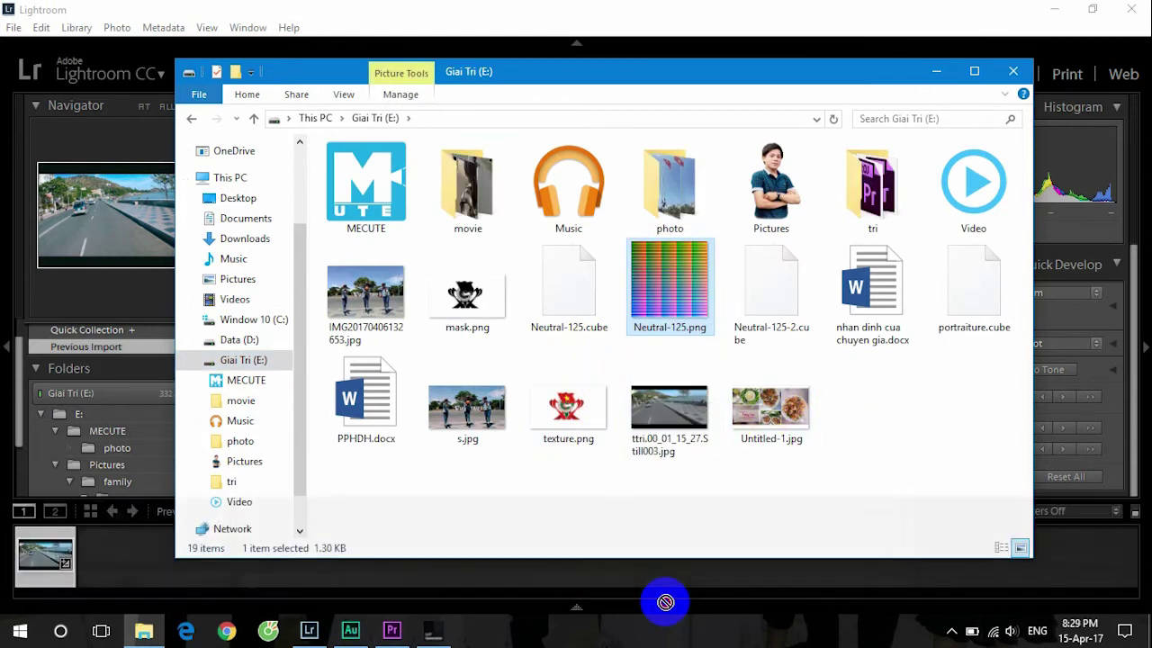
{"action": "left_click_drag", "start_coordinate": [670, 601], "coordinate": [671, 583]}
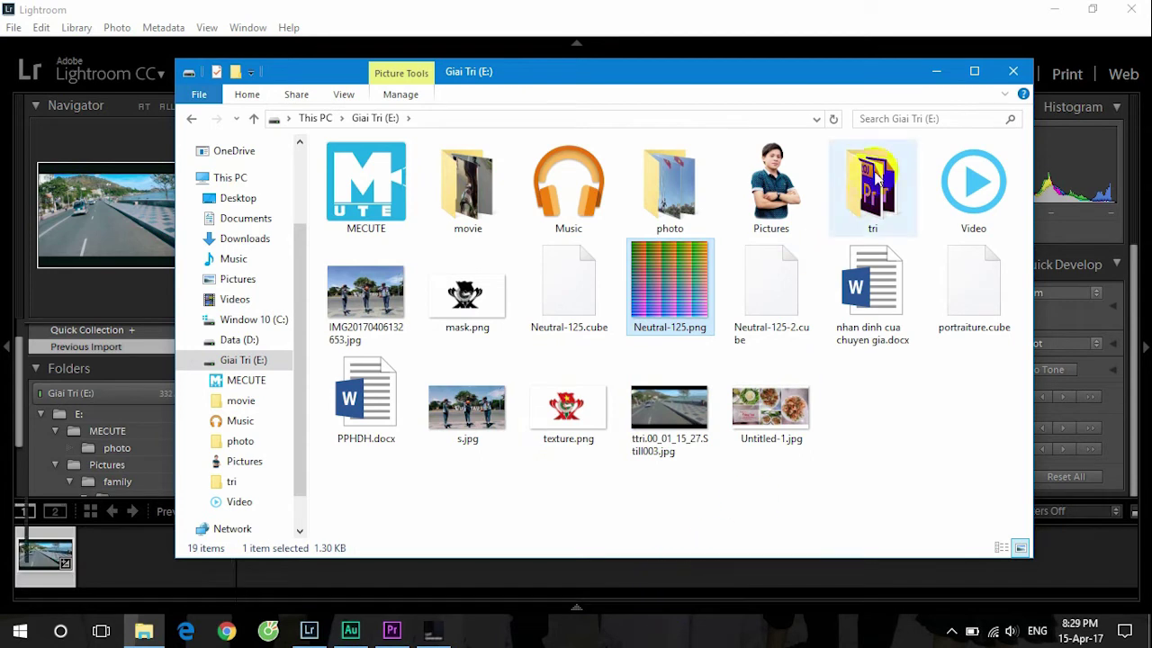
{"action": "left_click", "coordinate": [931, 71]}
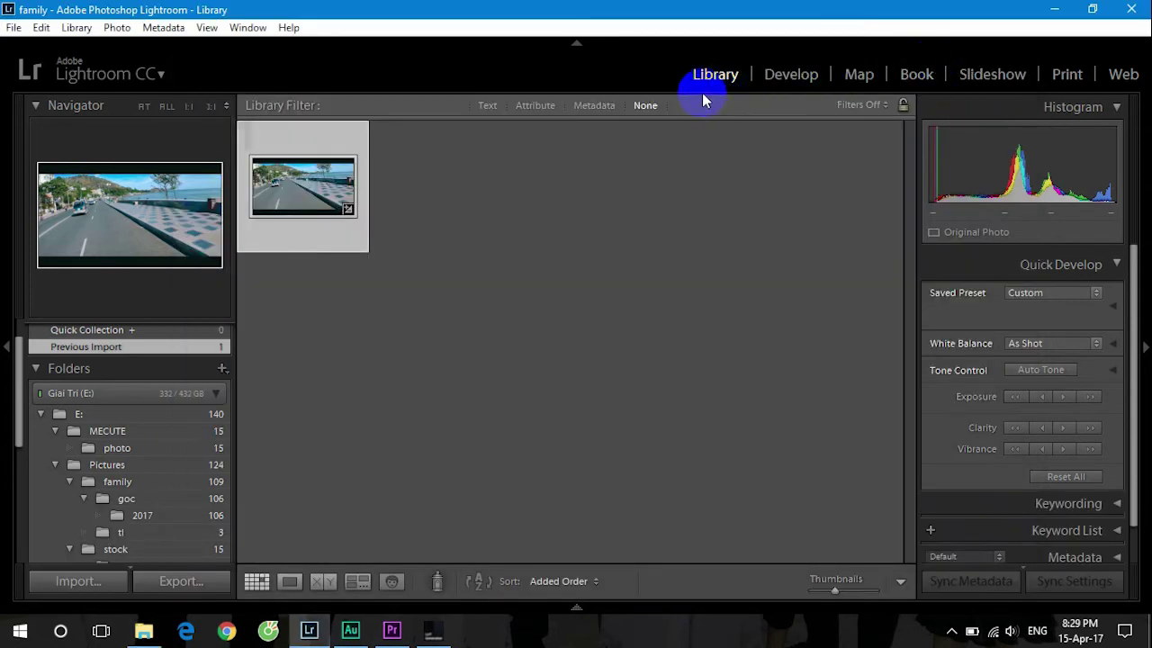
{"action": "left_click", "coordinate": [143, 629]}
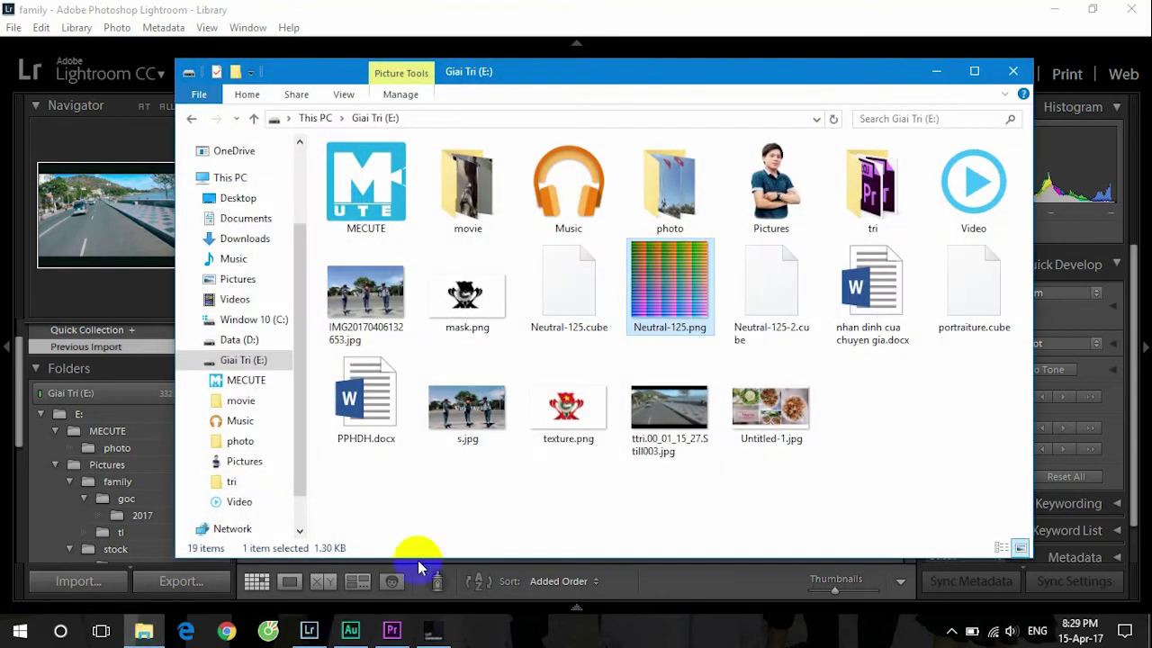
{"action": "left_click_drag", "start_coordinate": [672, 324], "coordinate": [732, 570]}
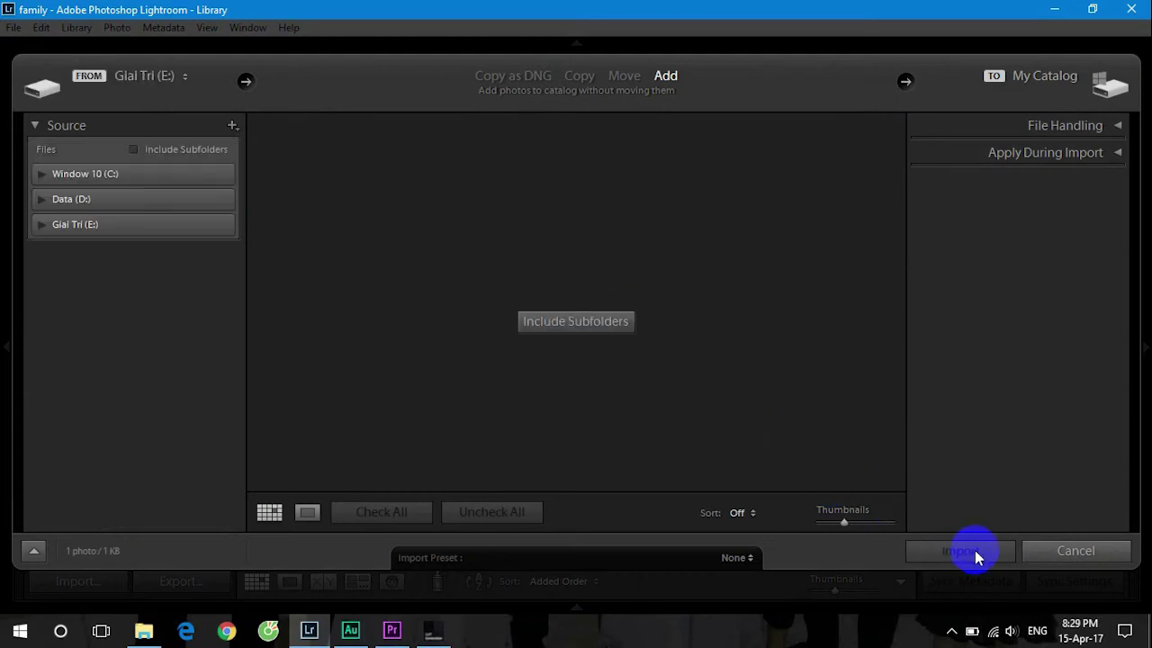
Import the Neutral-125 HALD image into Lightroom and paste the copied road-photo develop settings onto it.
{"action": "left_click", "coordinate": [975, 552]}
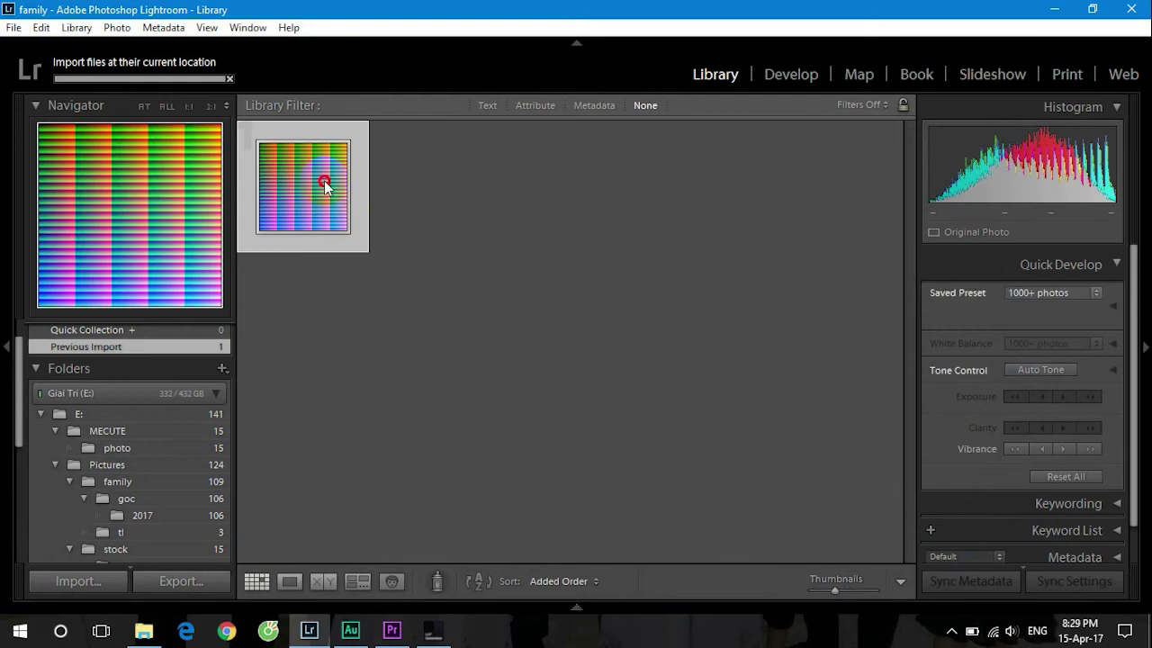
{"action": "right_click", "coordinate": [324, 185]}
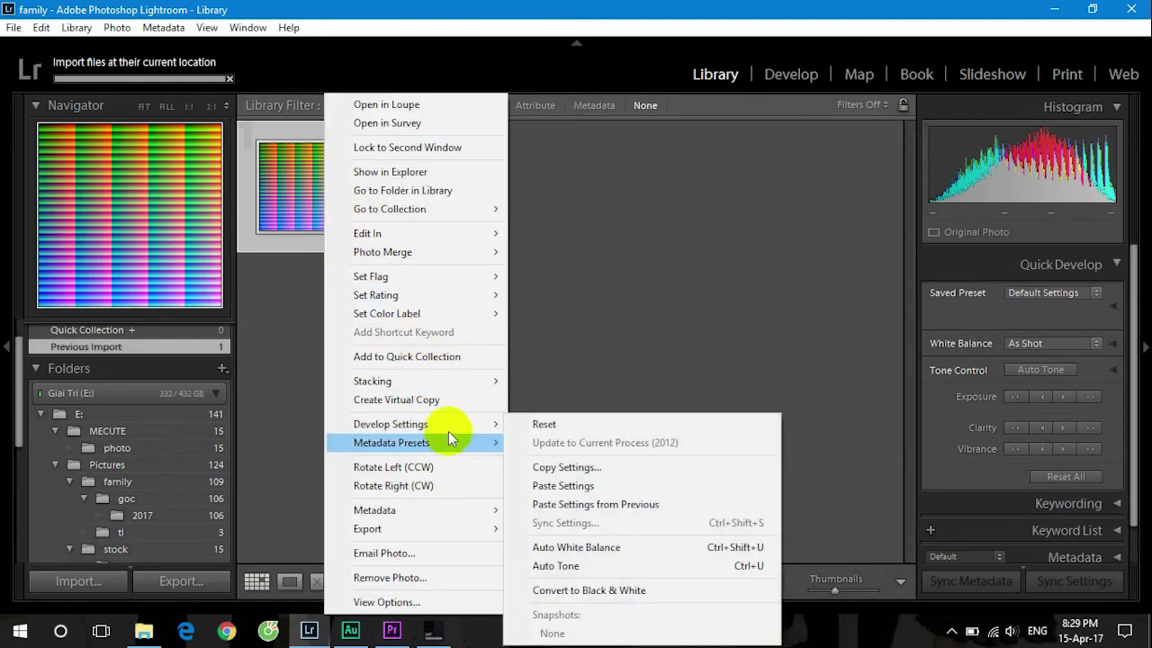
{"action": "mouse_move", "coordinate": [457, 433]}
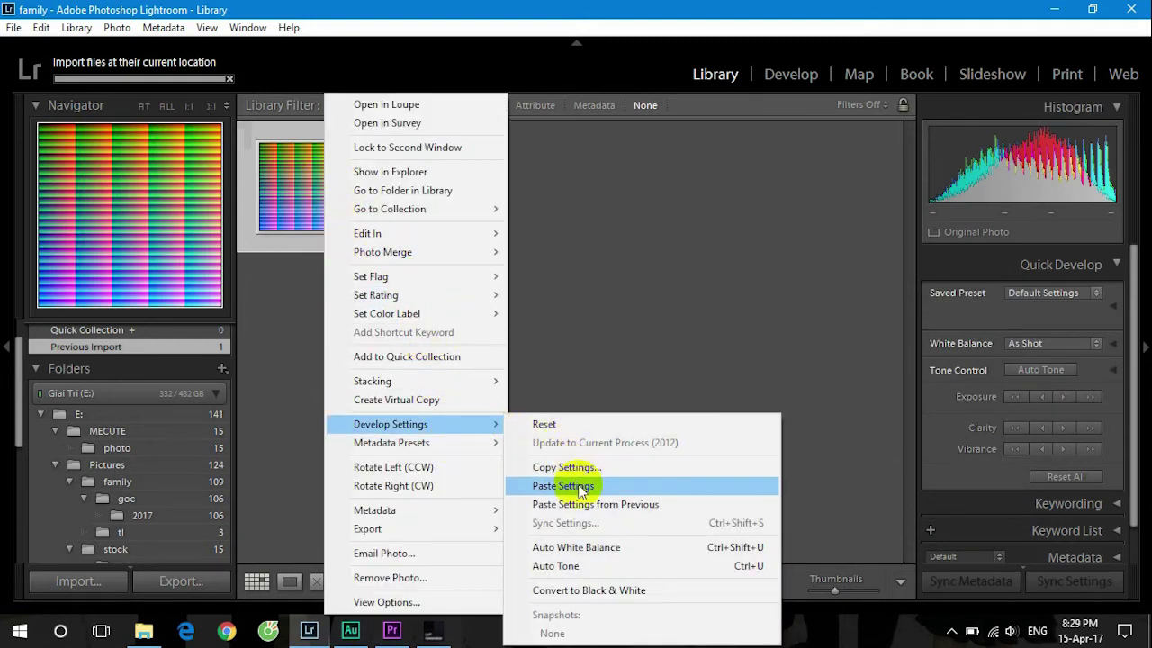
{"action": "left_click", "coordinate": [576, 485]}
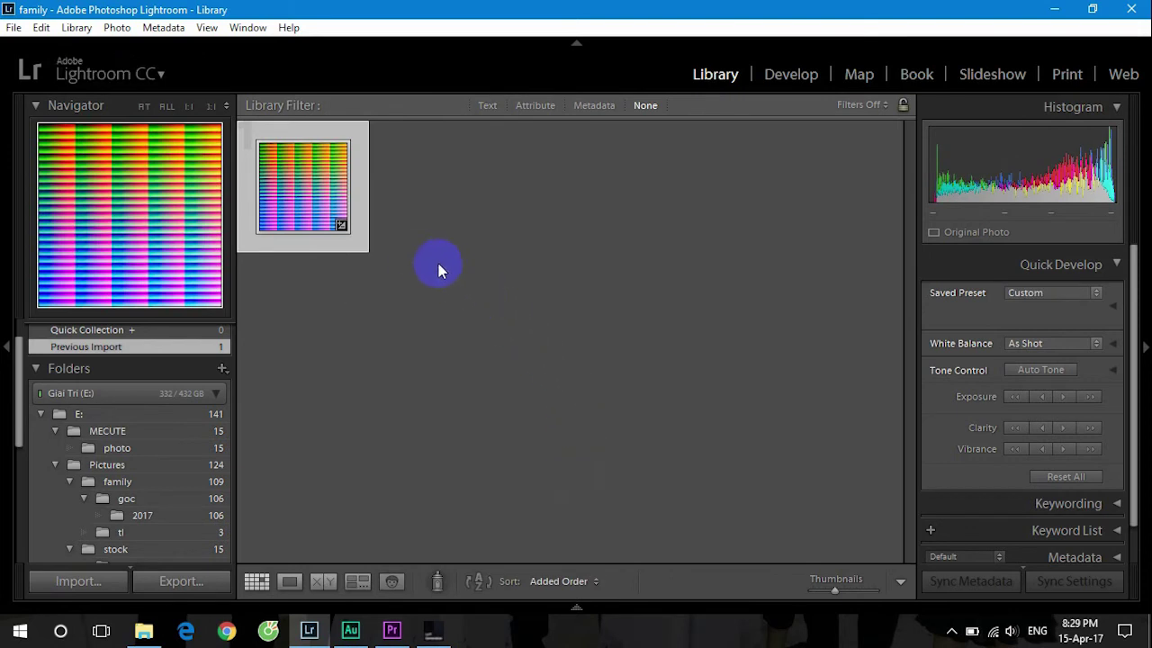
Open Lightroom's Export dialog for the Neutral-125 photo.
{"action": "right_click", "coordinate": [332, 200]}
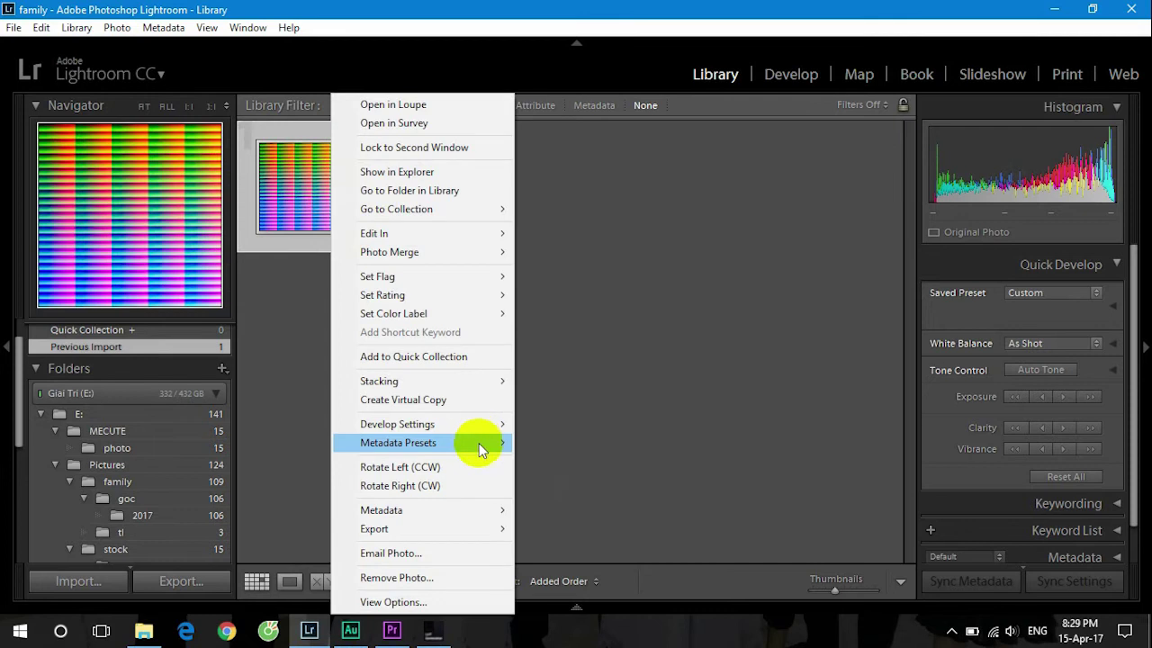
{"action": "mouse_move", "coordinate": [474, 530]}
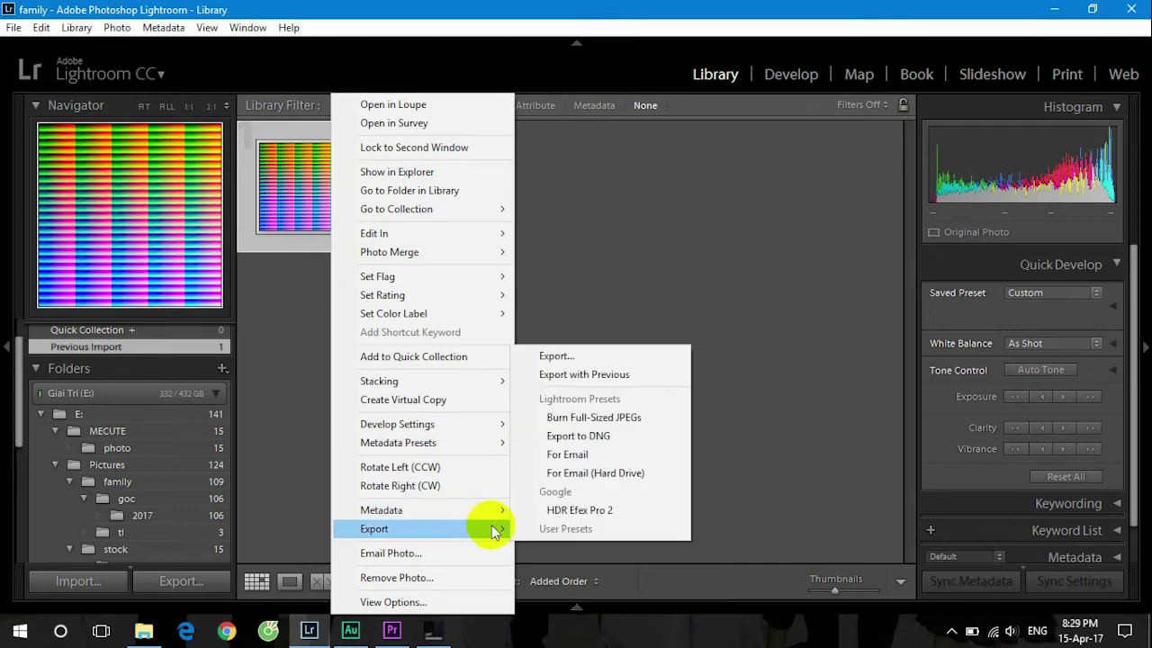
{"action": "left_click", "coordinate": [578, 358]}
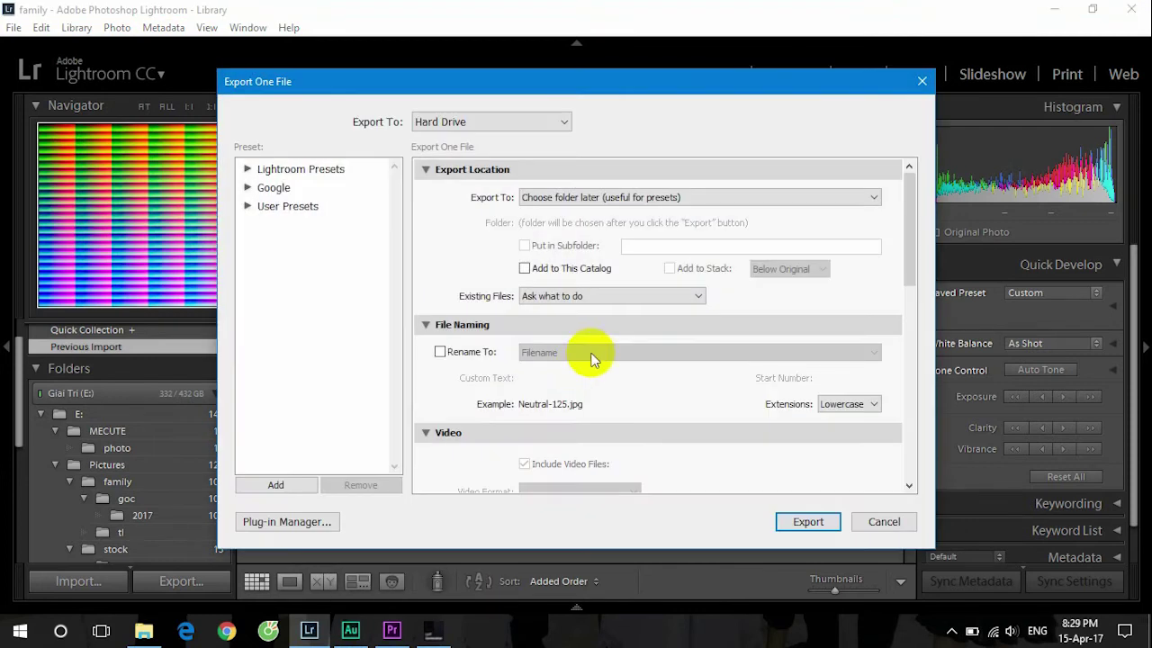
Keep JPEG at quality 100 and export the photo to drive Giai Tri (E:).
{"action": "left_click_drag", "start_coordinate": [909, 234], "coordinate": [908, 328]}
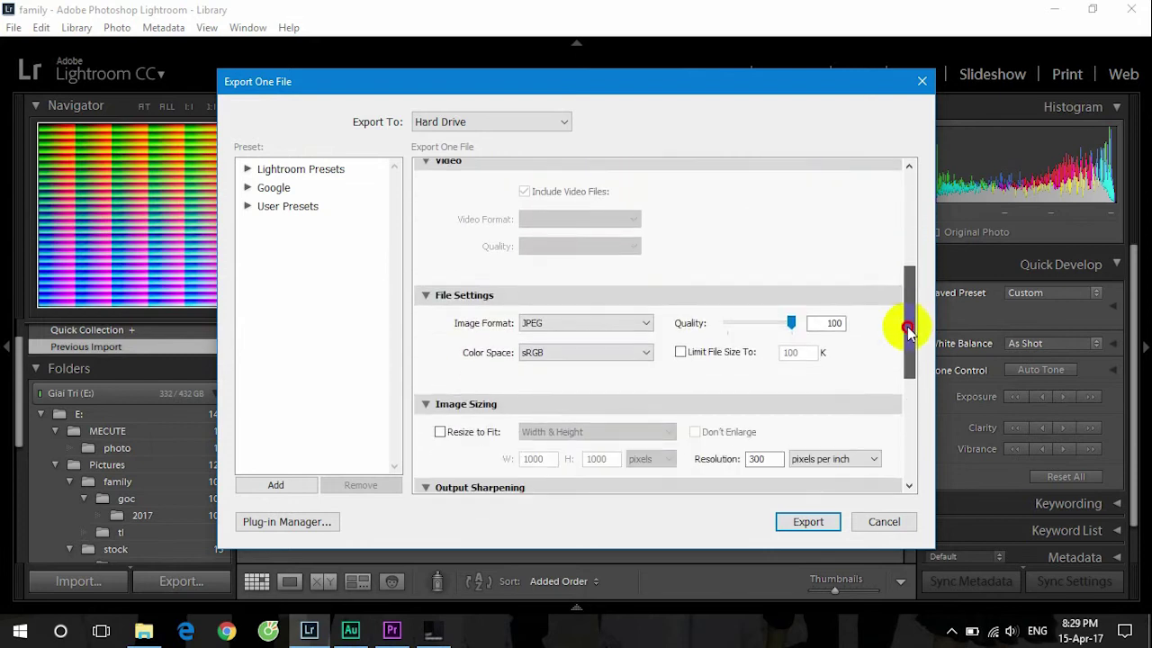
{"action": "left_click", "coordinate": [621, 321]}
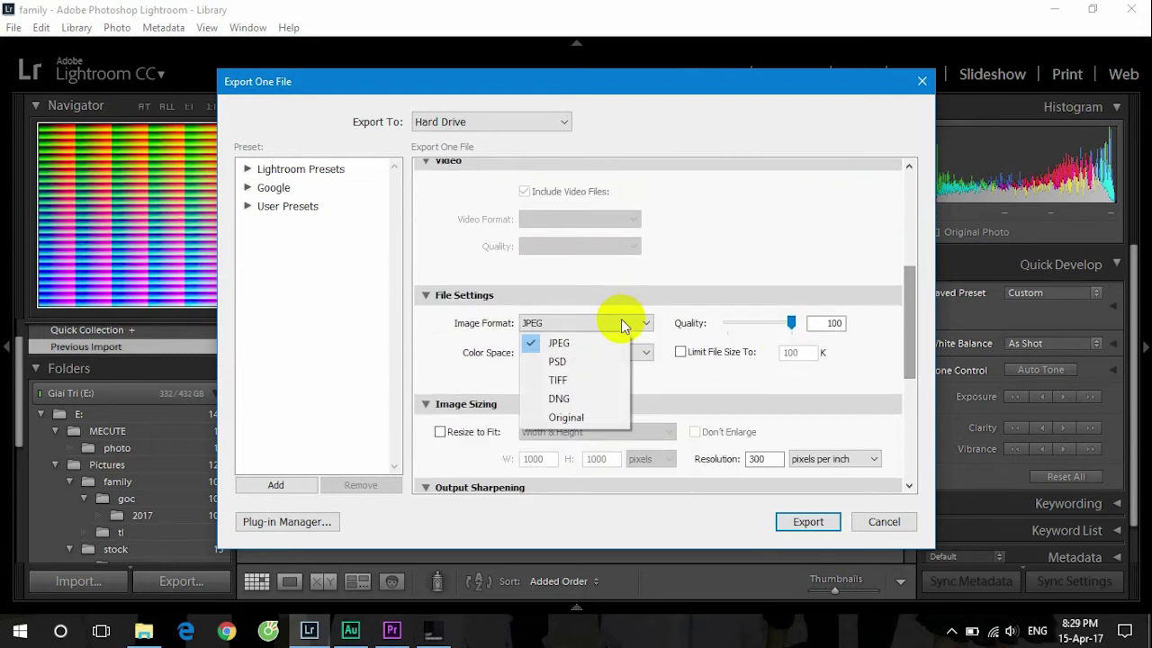
{"action": "left_click", "coordinate": [792, 322]}
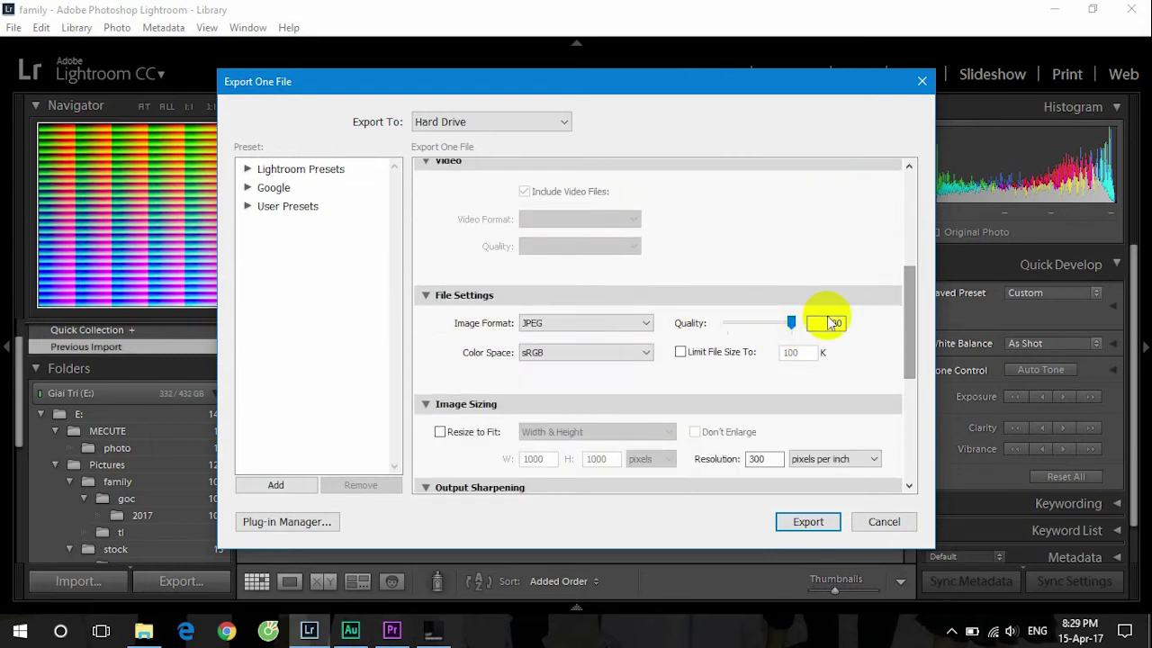
{"action": "left_click_drag", "start_coordinate": [907, 318], "coordinate": [907, 354]}
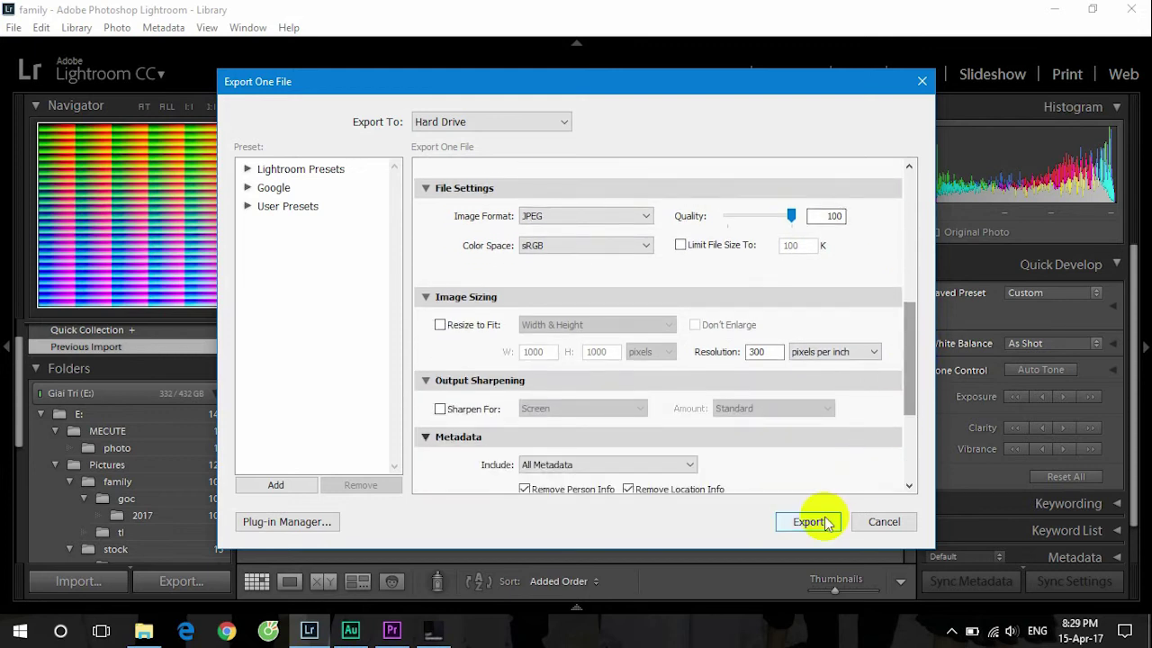
{"action": "left_click", "coordinate": [814, 521]}
{"action": "left_click", "coordinate": [381, 398]}
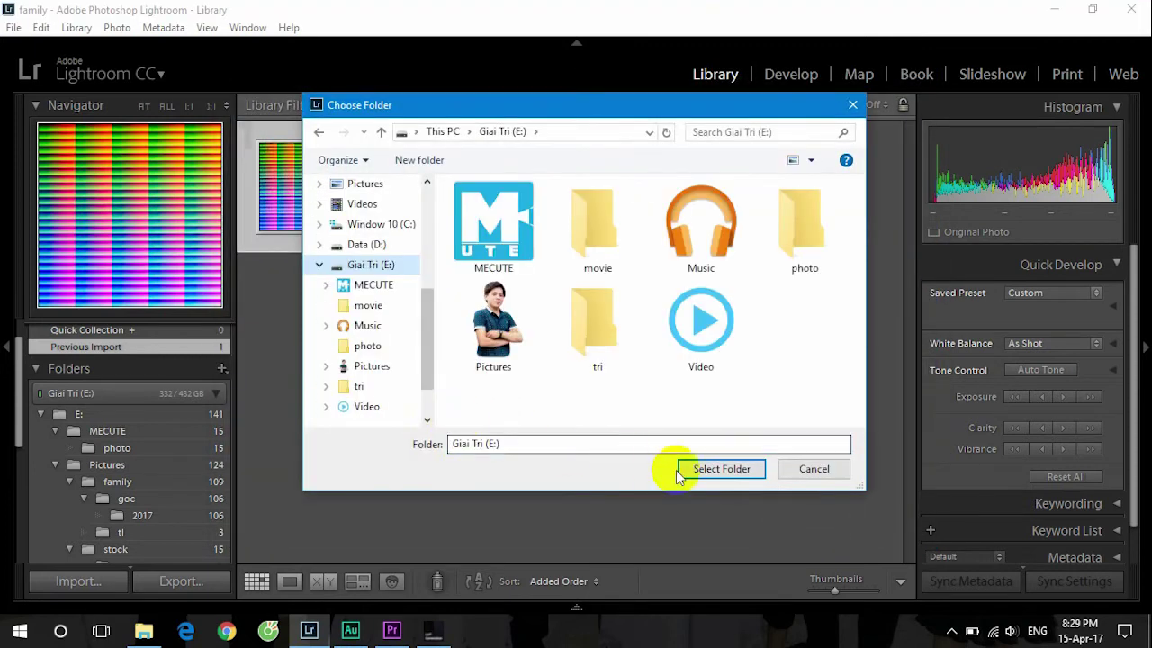
{"action": "left_click", "coordinate": [715, 475]}
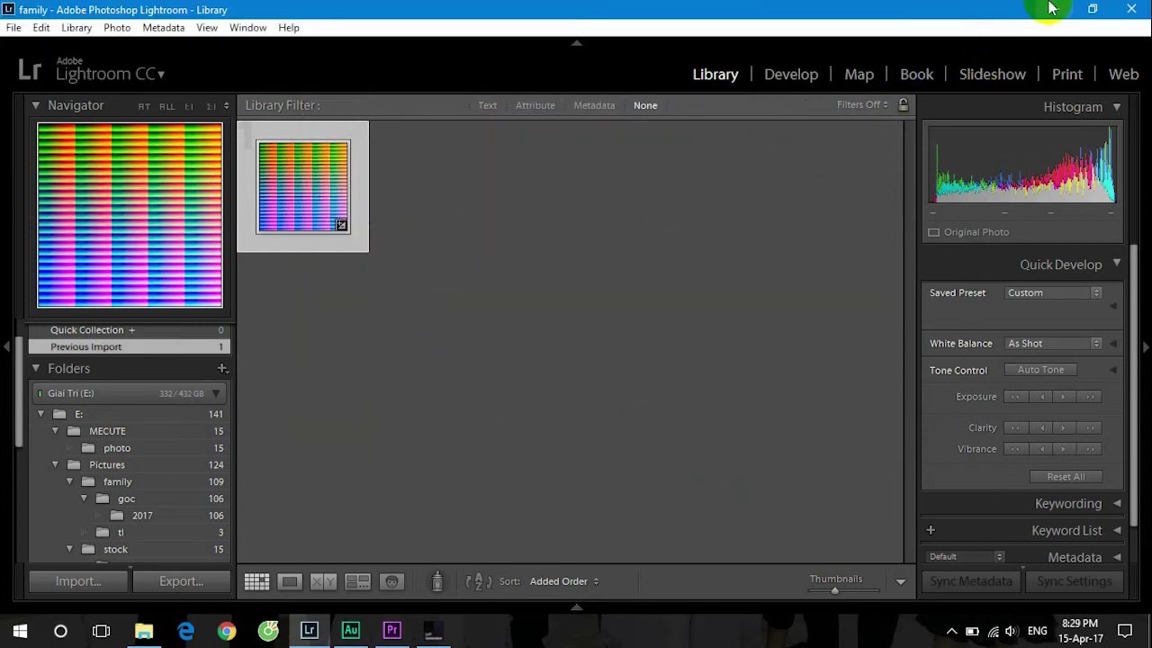
Feed Neutral-125.jpg from drive E: into LUT Generator's Convert to CUBE.
{"action": "left_click", "coordinate": [432, 630]}
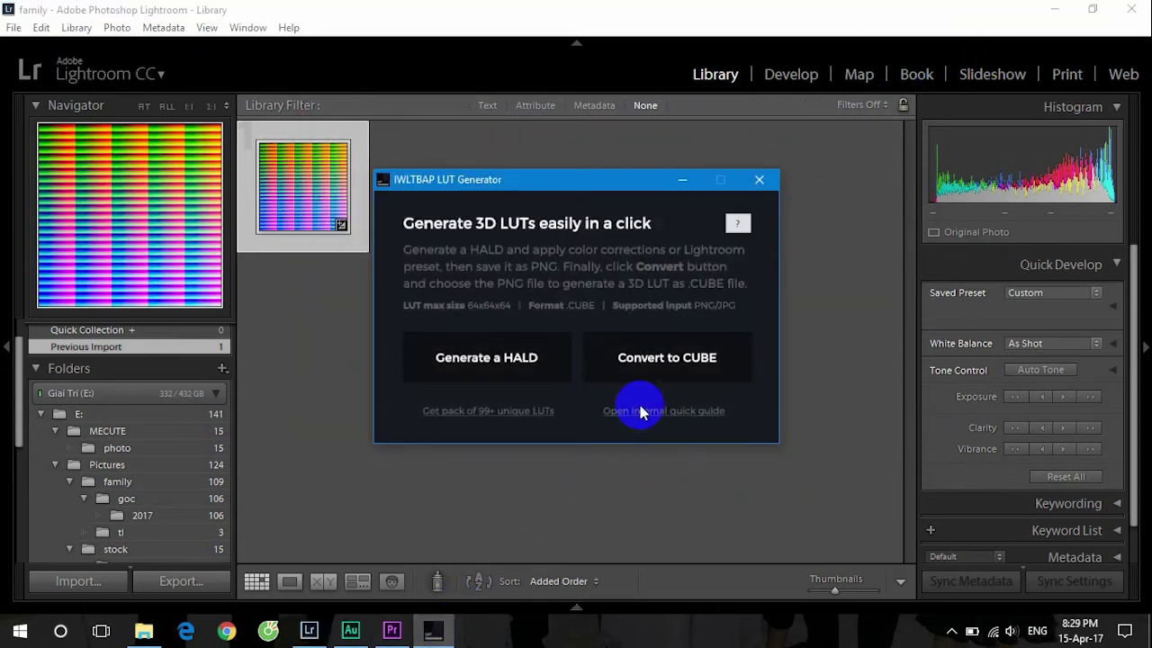
{"action": "left_click", "coordinate": [659, 364]}
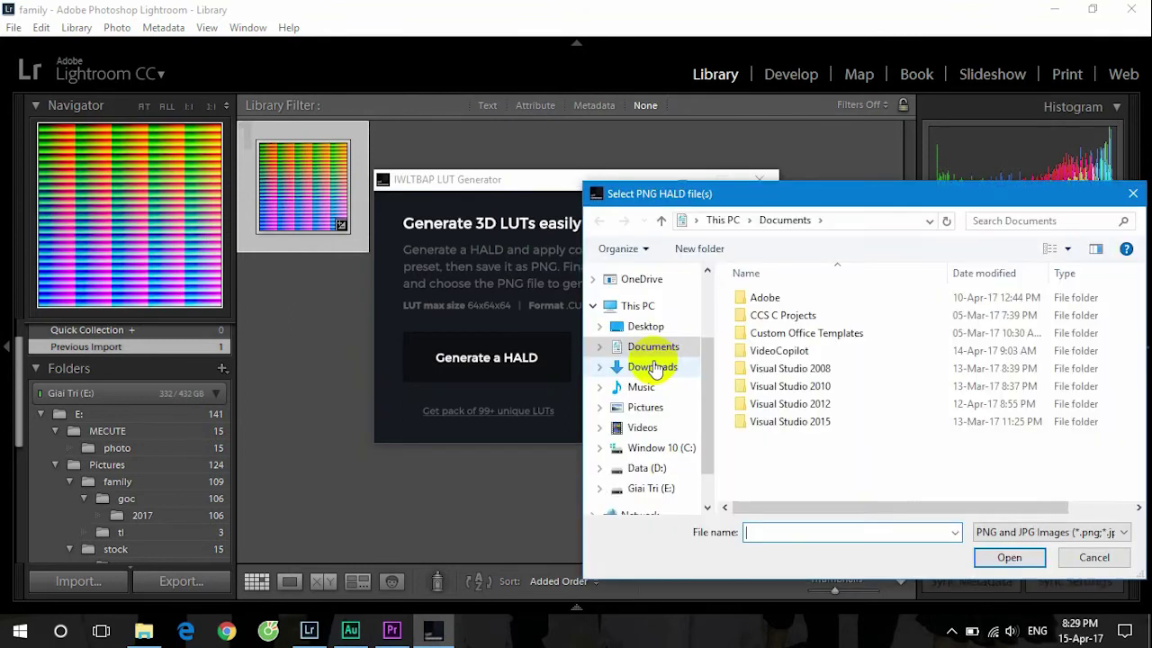
{"action": "scroll", "coordinate": [684, 445], "scroll_direction": "down", "scroll_amount": 2}
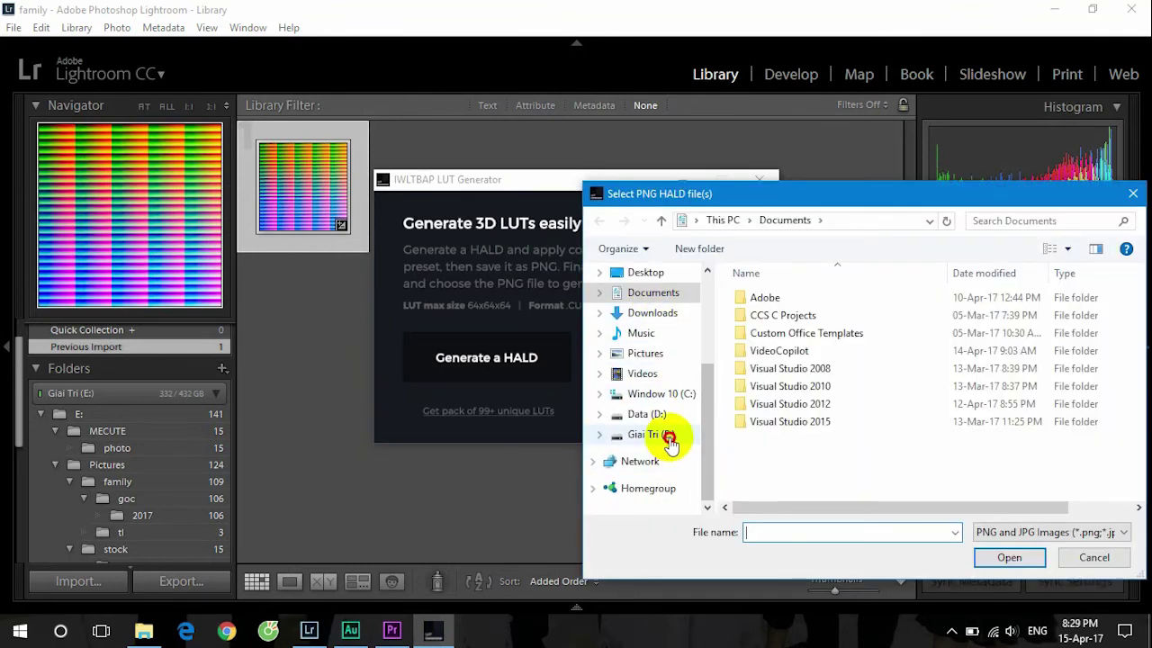
{"action": "left_click", "coordinate": [670, 434]}
{"action": "left_click_drag", "start_coordinate": [1134, 346], "coordinate": [1139, 427]}
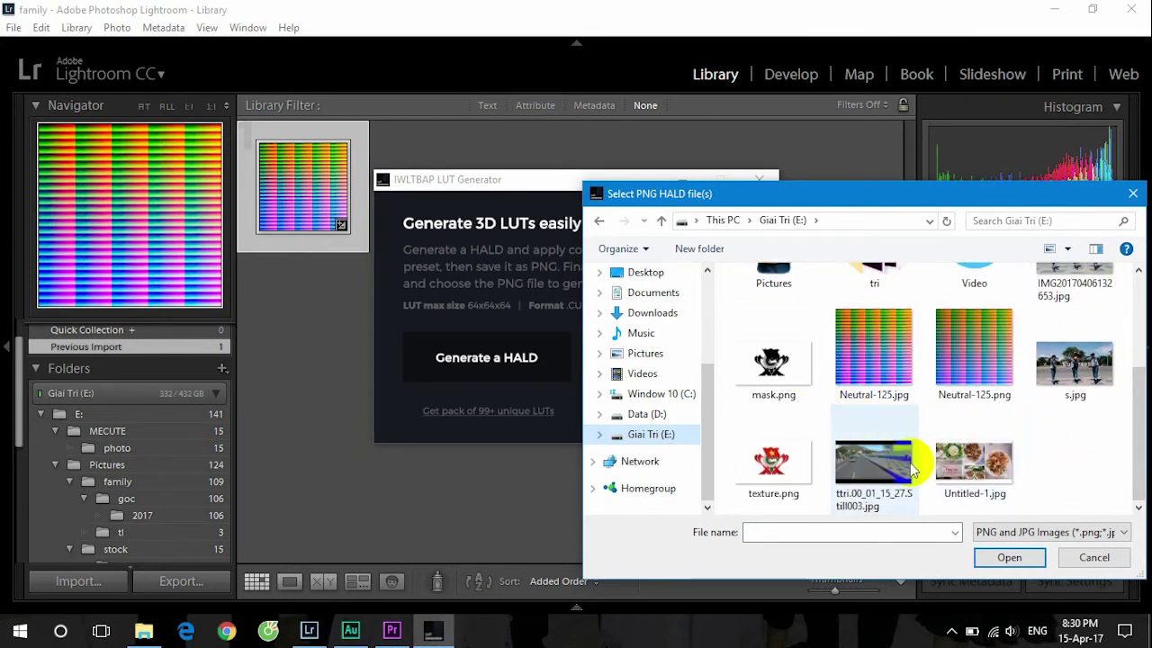
{"action": "left_click", "coordinate": [889, 349]}
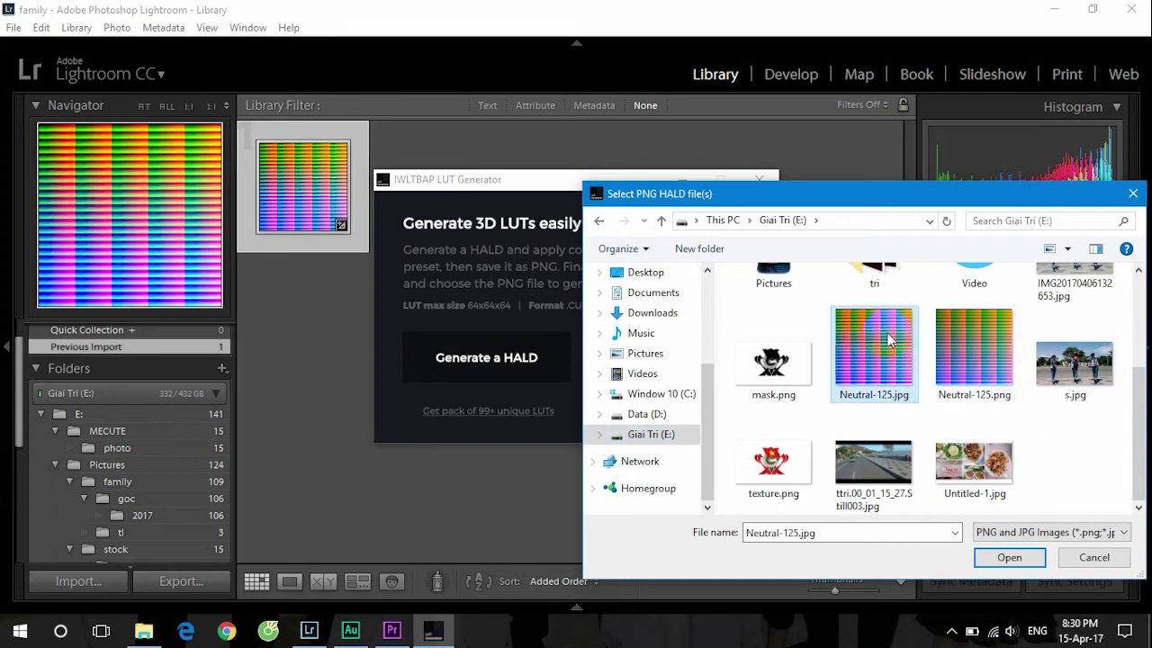
{"action": "left_click", "coordinate": [998, 556]}
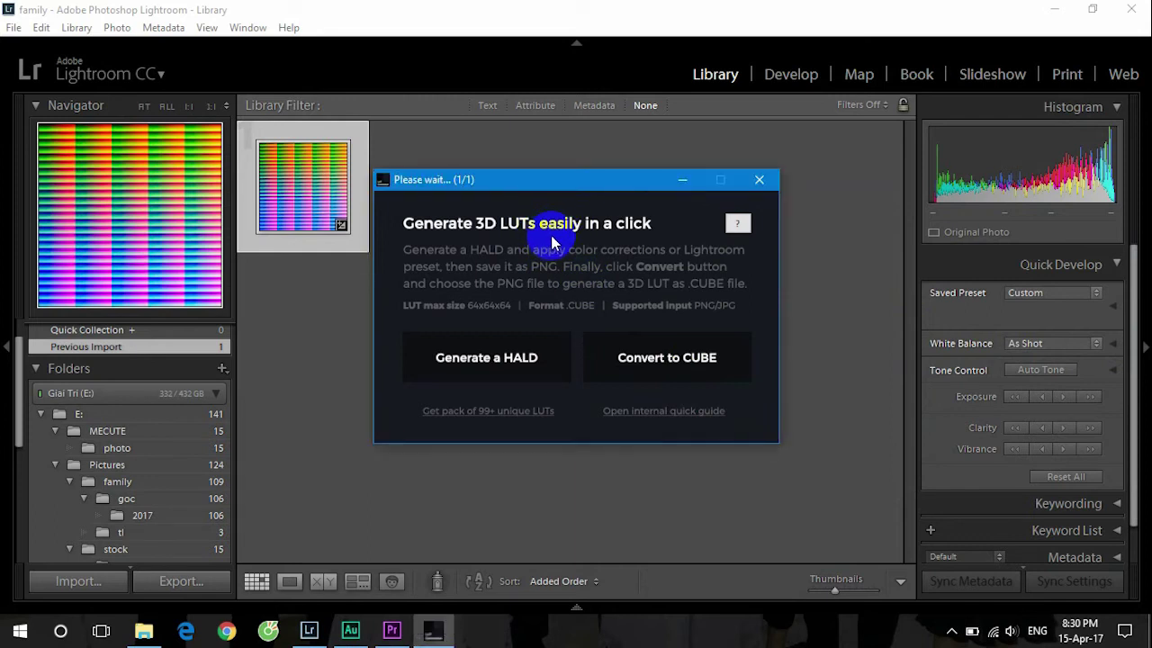
Select the V3 Adjustment Layer at 01:01:13:27 and expand its Lumetri Color Basic Correction settings.
{"action": "left_click", "coordinate": [386, 635]}
{"action": "left_click_drag", "start_coordinate": [699, 433], "coordinate": [695, 432]}
{"action": "left_click", "coordinate": [706, 486]}
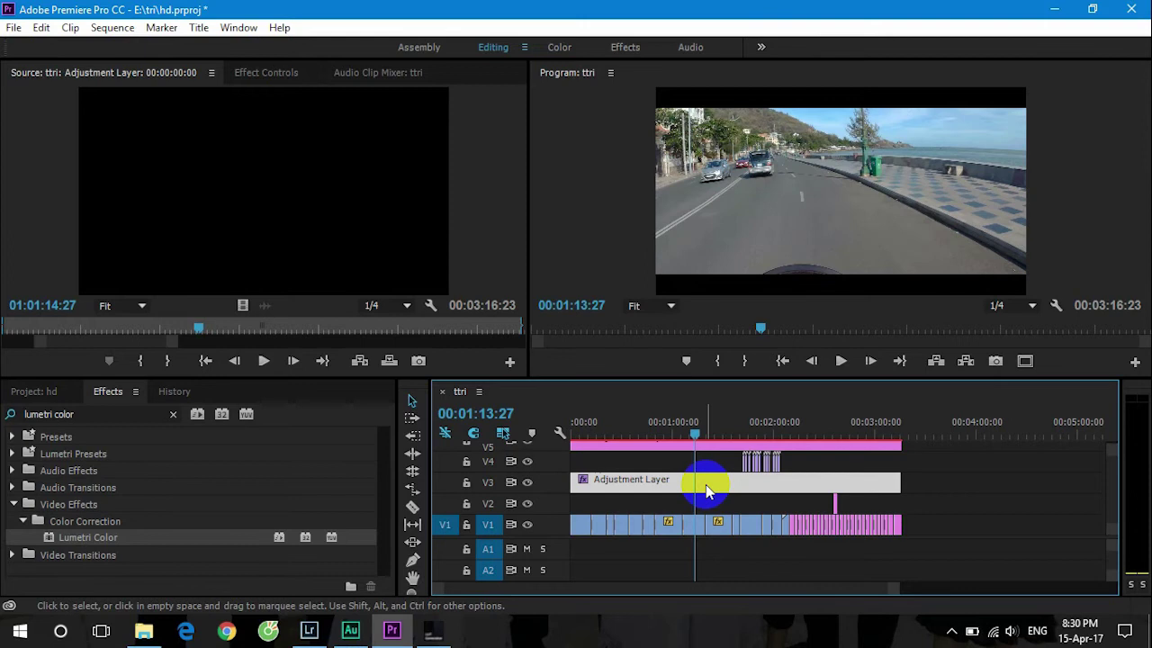
{"action": "left_click", "coordinate": [266, 72]}
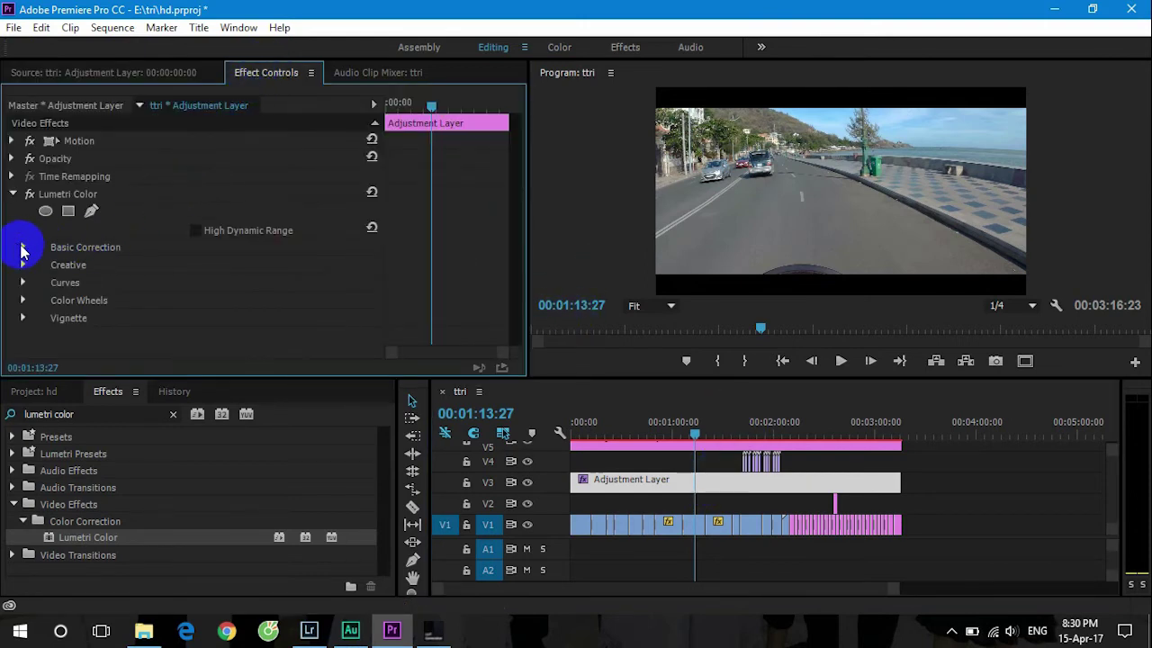
{"action": "left_click", "coordinate": [23, 248]}
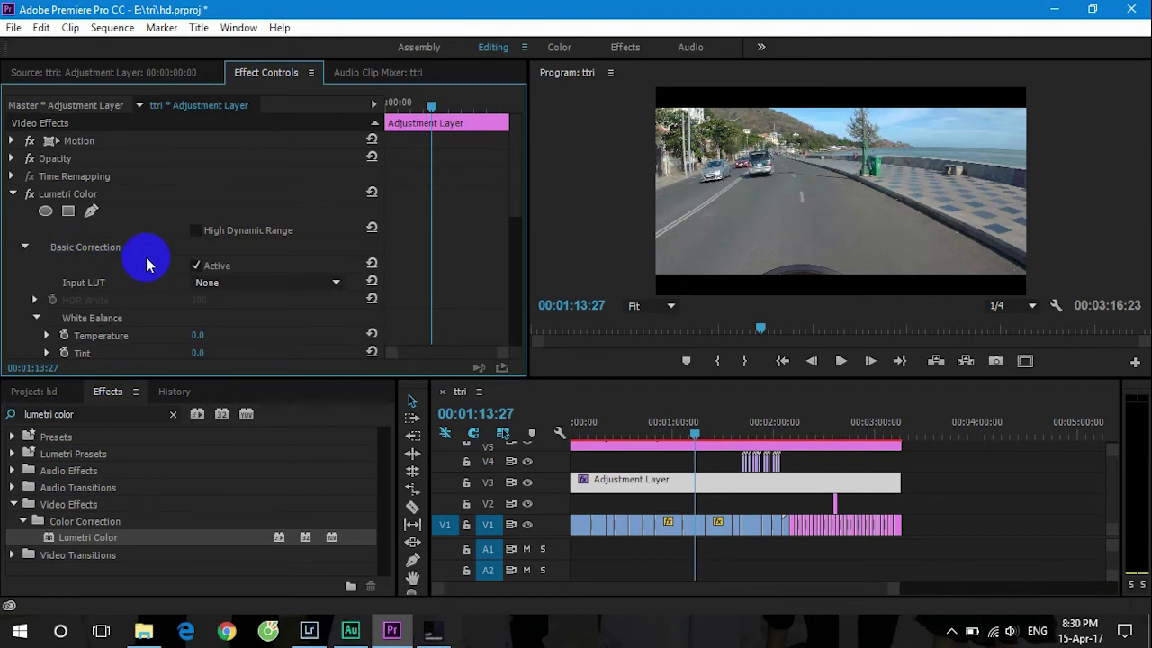
Confirm the LUT conversion finished and dismiss LUT Generator's completion message.
{"action": "left_click", "coordinate": [432, 630]}
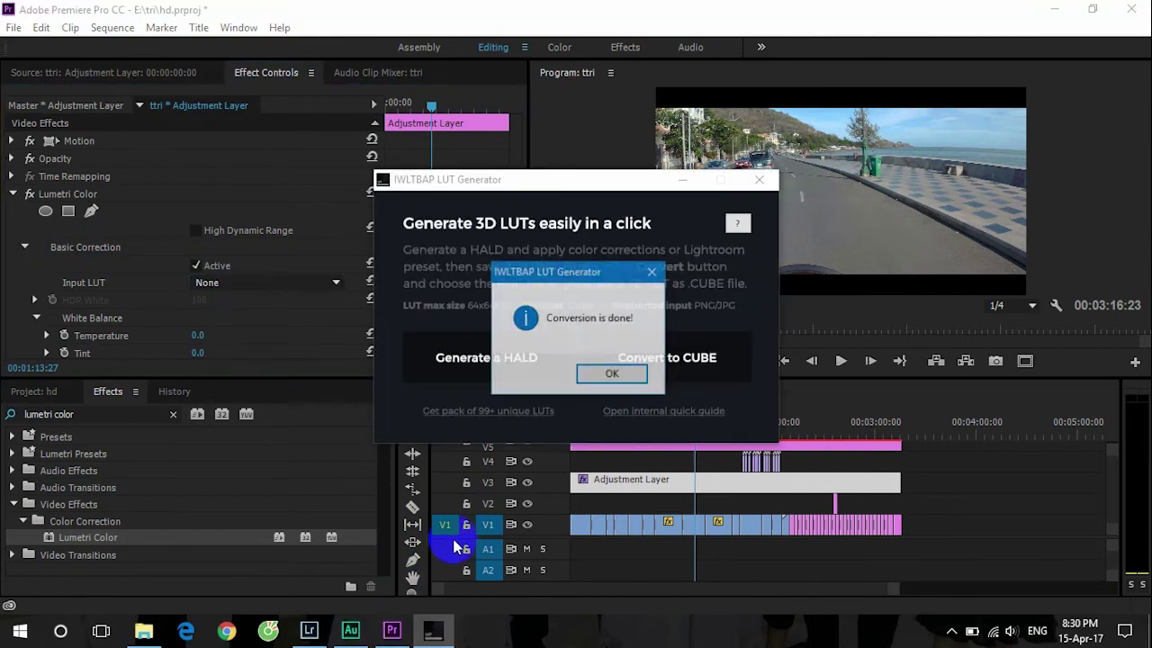
{"action": "left_click", "coordinate": [614, 375]}
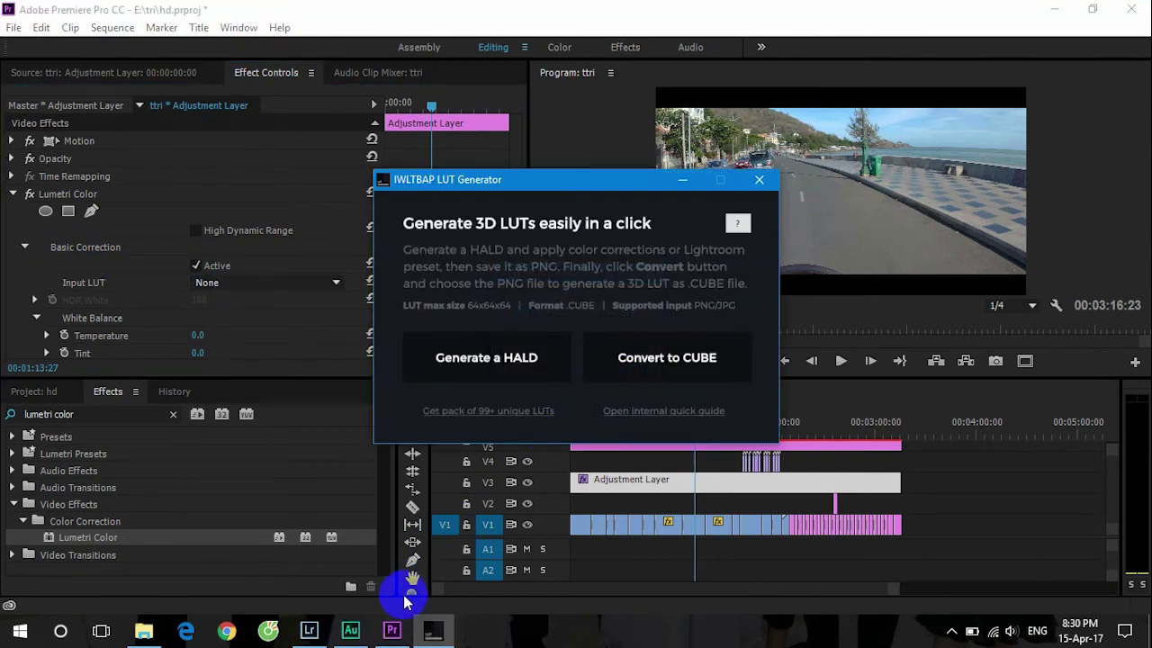
{"action": "left_click", "coordinate": [400, 633]}
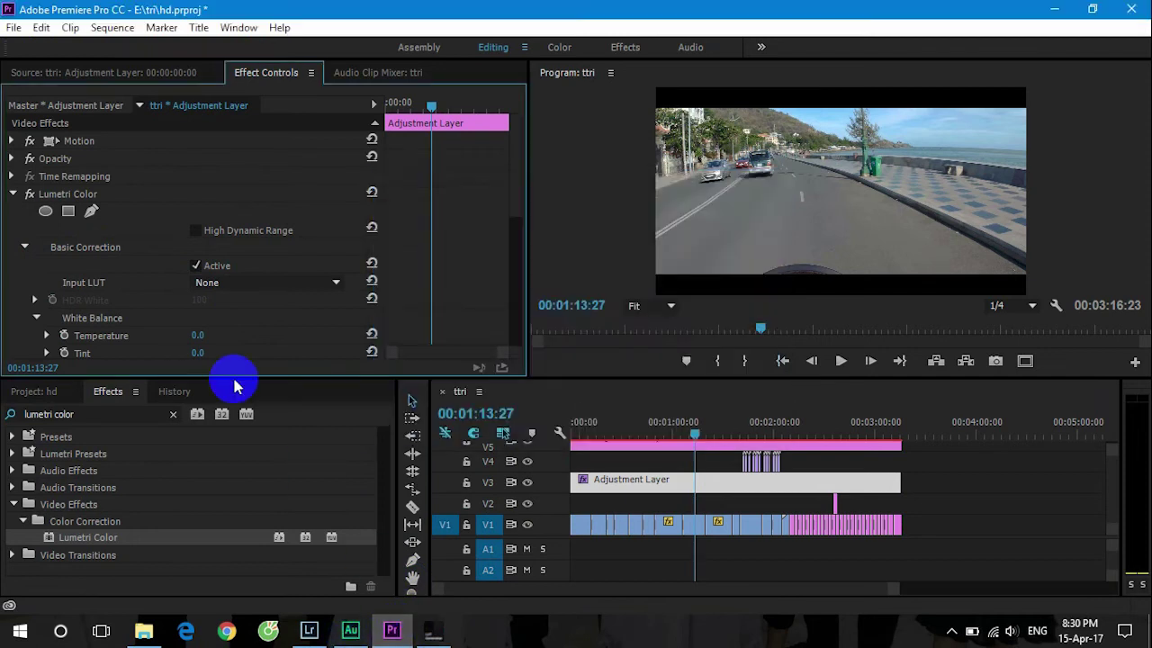
Load Neutral-125.cube from drive E: as the Lumetri Input LUT.
{"action": "left_click", "coordinate": [226, 285]}
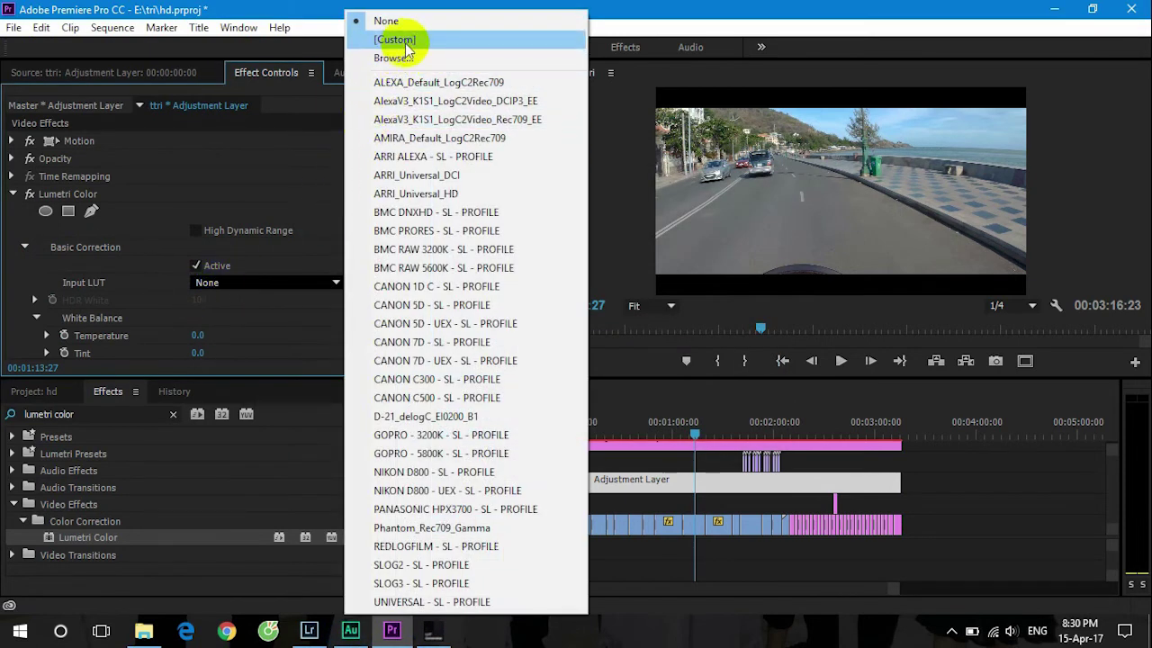
{"action": "left_click", "coordinate": [405, 42]}
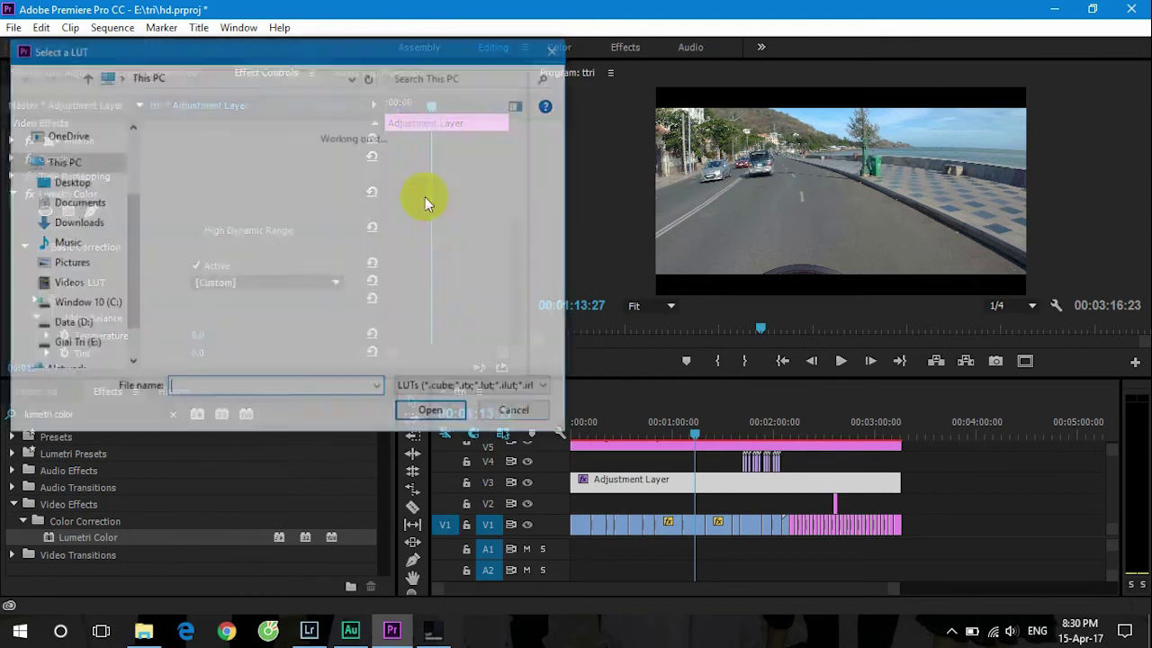
{"action": "left_click_drag", "start_coordinate": [127, 276], "coordinate": [128, 311]}
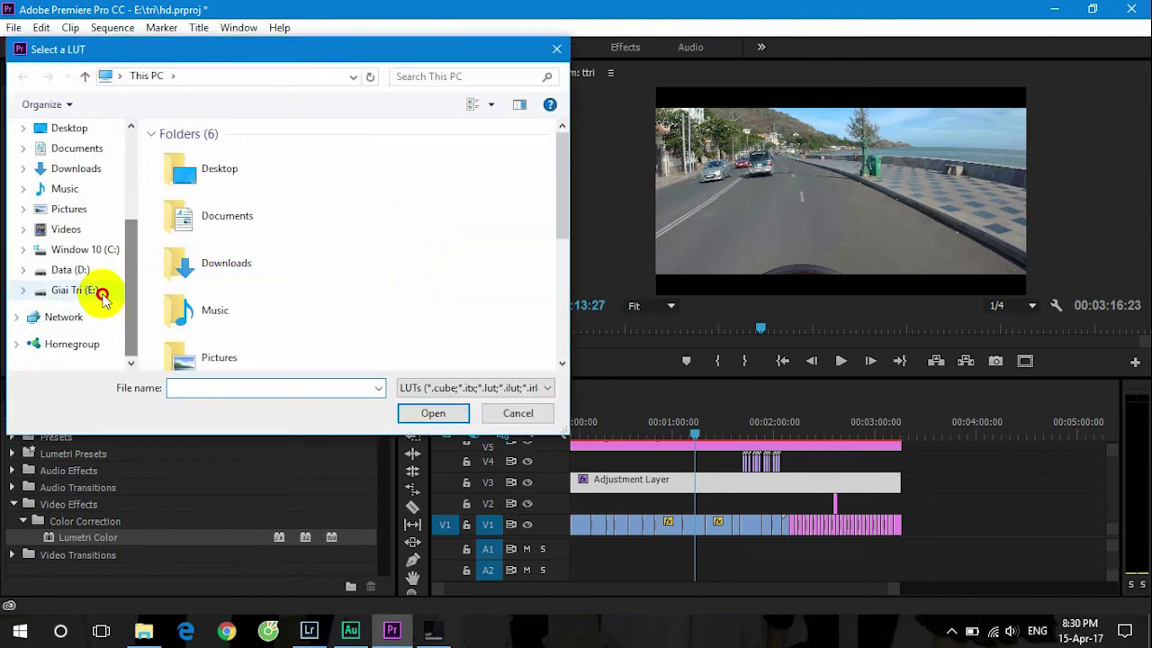
{"action": "left_click", "coordinate": [102, 291]}
{"action": "scroll", "coordinate": [358, 273], "scroll_direction": "down", "scroll_amount": 1}
{"action": "left_click", "coordinate": [499, 212]}
{"action": "left_click", "coordinate": [447, 412]}
{"action": "left_click", "coordinate": [452, 413]}
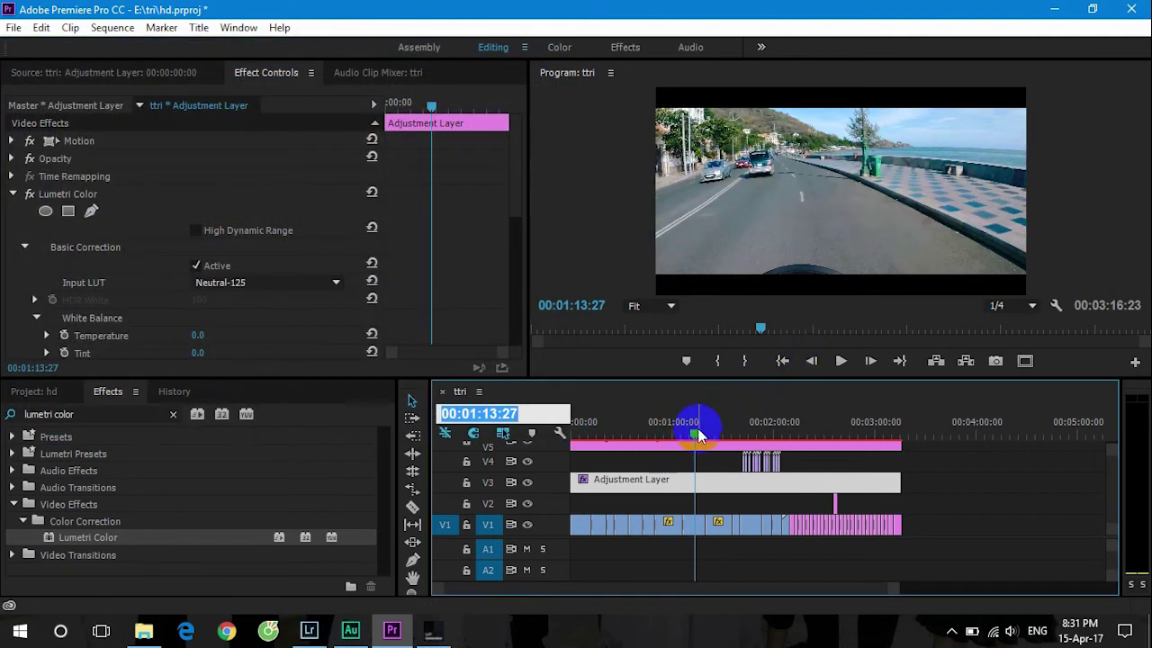
Compare the footage with V3 hidden, re-enable the grade and scrub through the road footage.
{"action": "left_click_drag", "start_coordinate": [699, 434], "coordinate": [704, 441]}
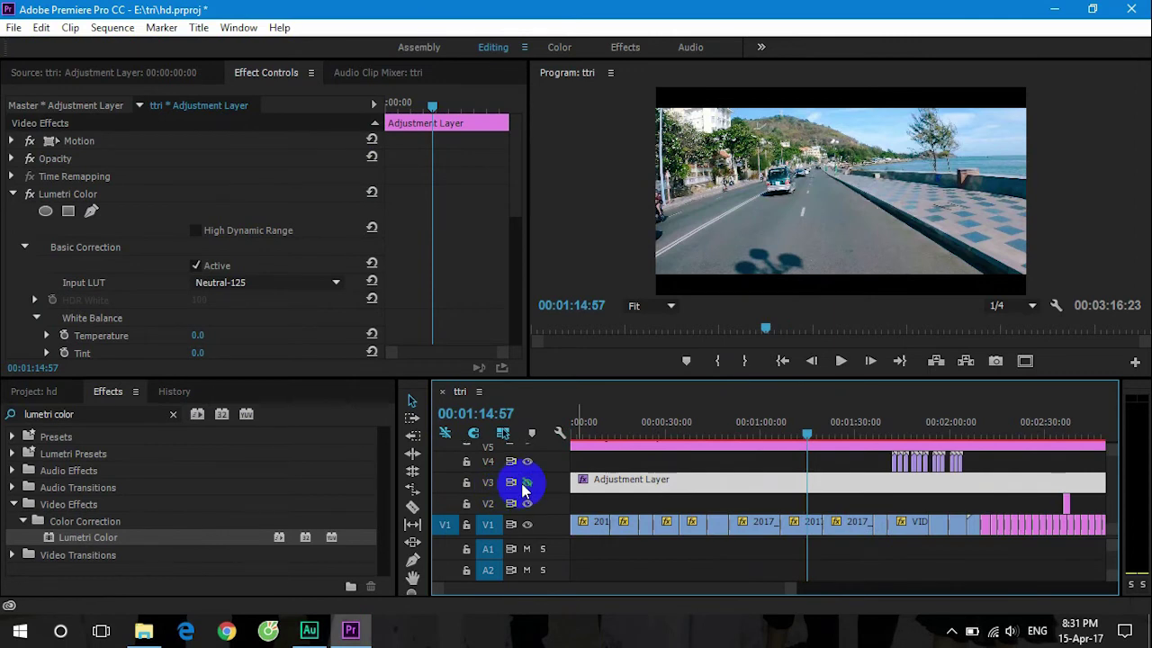
{"action": "left_click", "coordinate": [522, 484]}
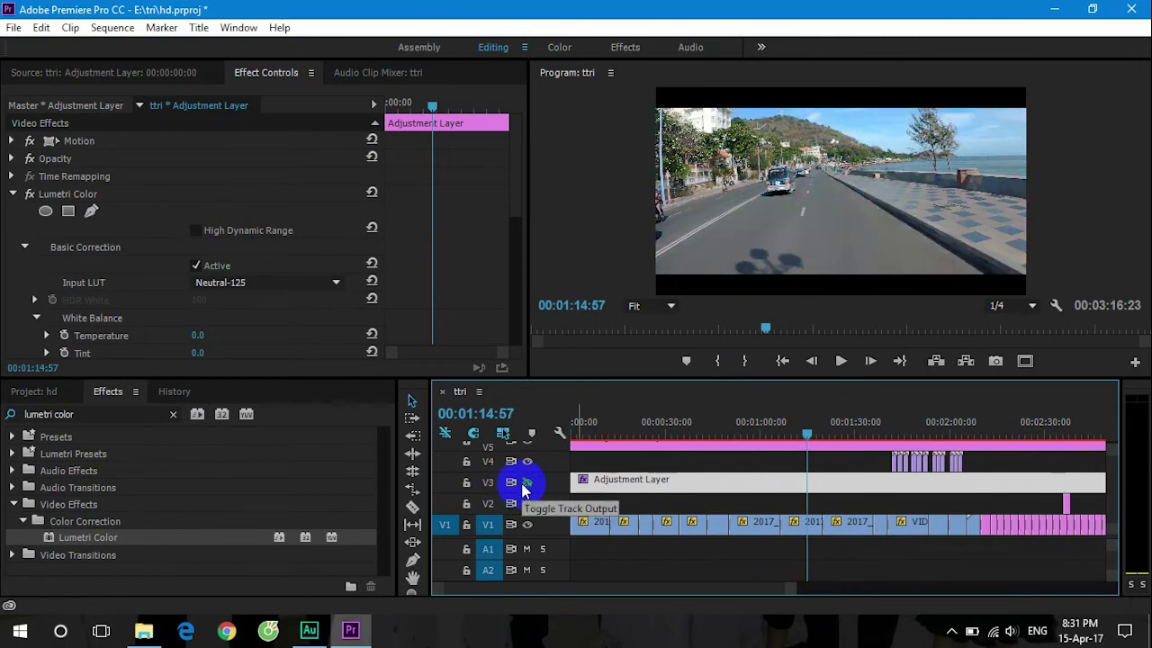
{"action": "left_click", "coordinate": [524, 485]}
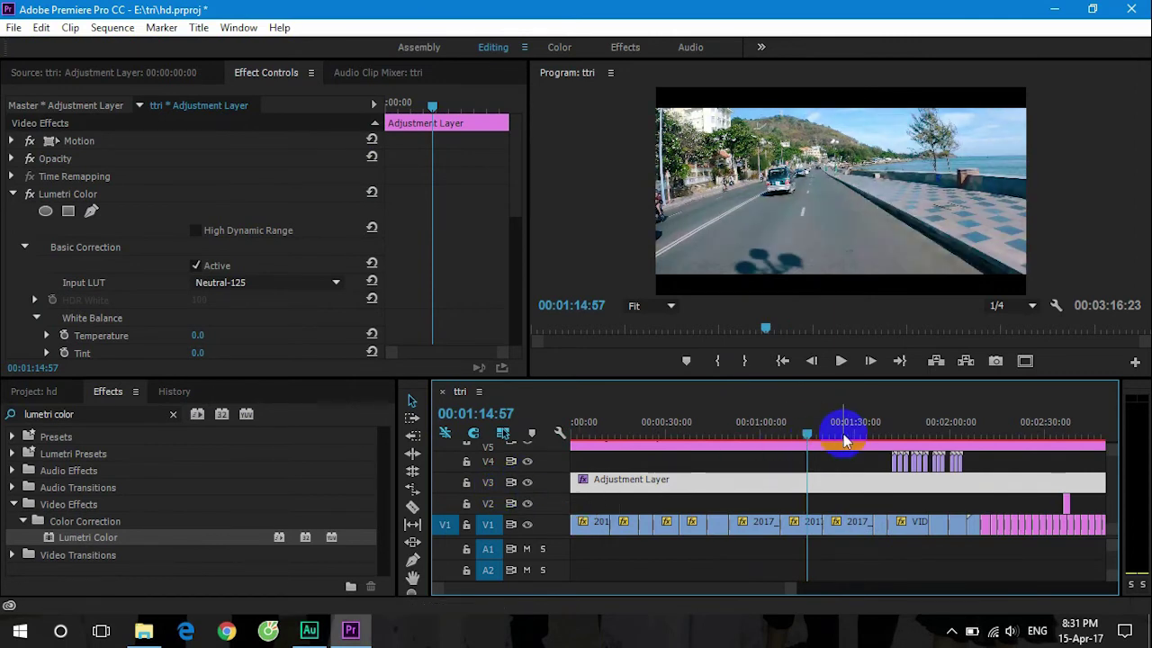
{"action": "mouse_move", "coordinate": [811, 427]}
{"action": "left_mouse_down"}
{"action": "mouse_move", "coordinate": [835, 435]}
{"action": "mouse_move", "coordinate": [802, 438]}
{"action": "left_mouse_up"}
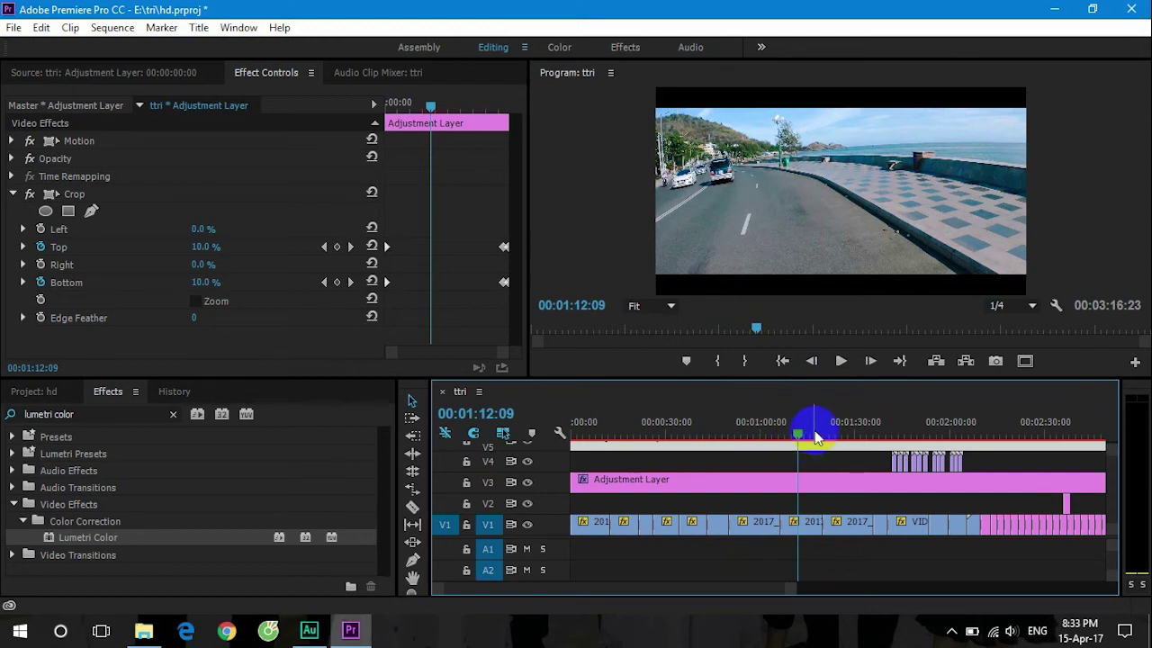
{"action": "left_click_drag", "start_coordinate": [805, 437], "coordinate": [837, 442]}
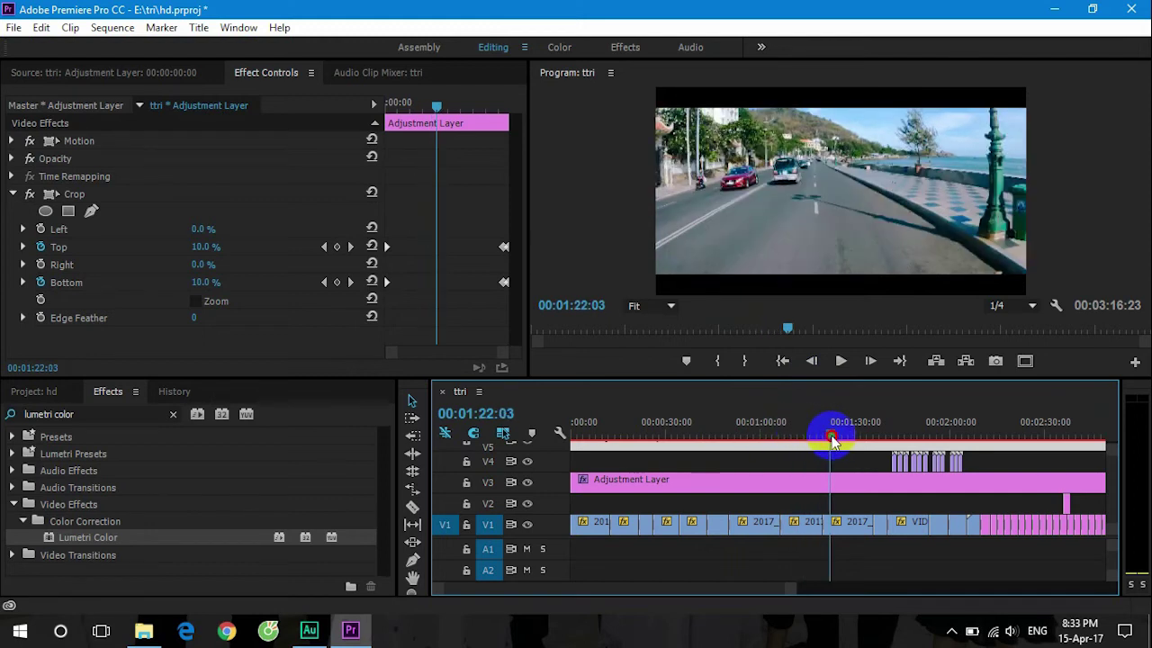
{"action": "left_click", "coordinate": [879, 434]}
{"action": "left_click_drag", "start_coordinate": [879, 434], "coordinate": [904, 436]}
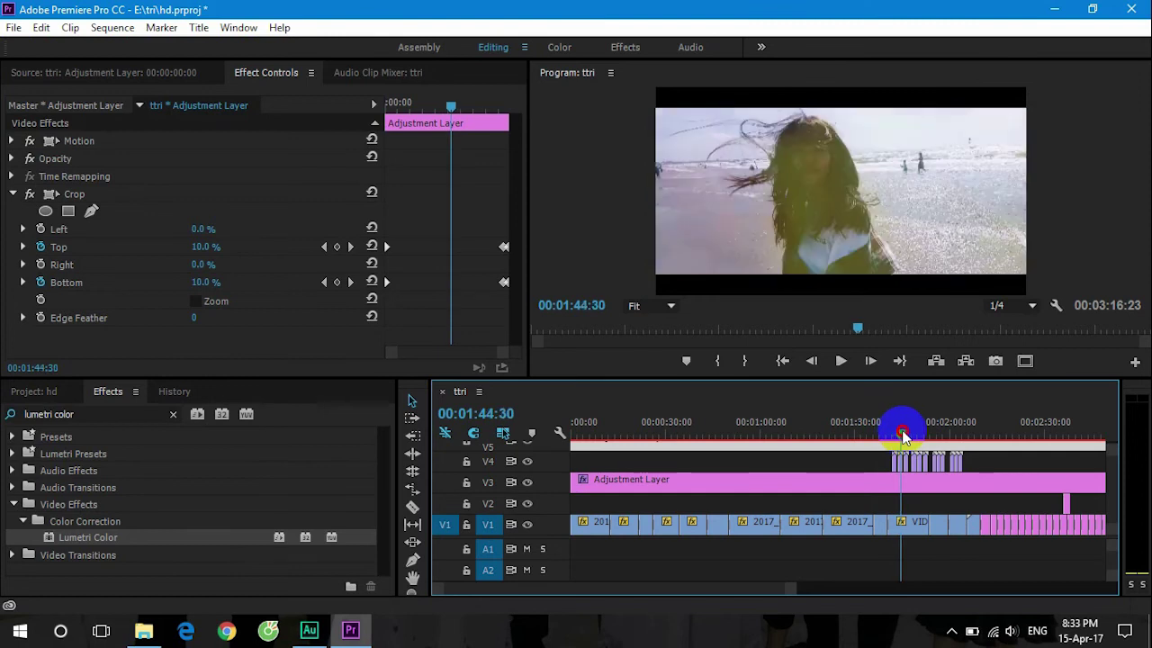
{"action": "left_click", "coordinate": [528, 483]}
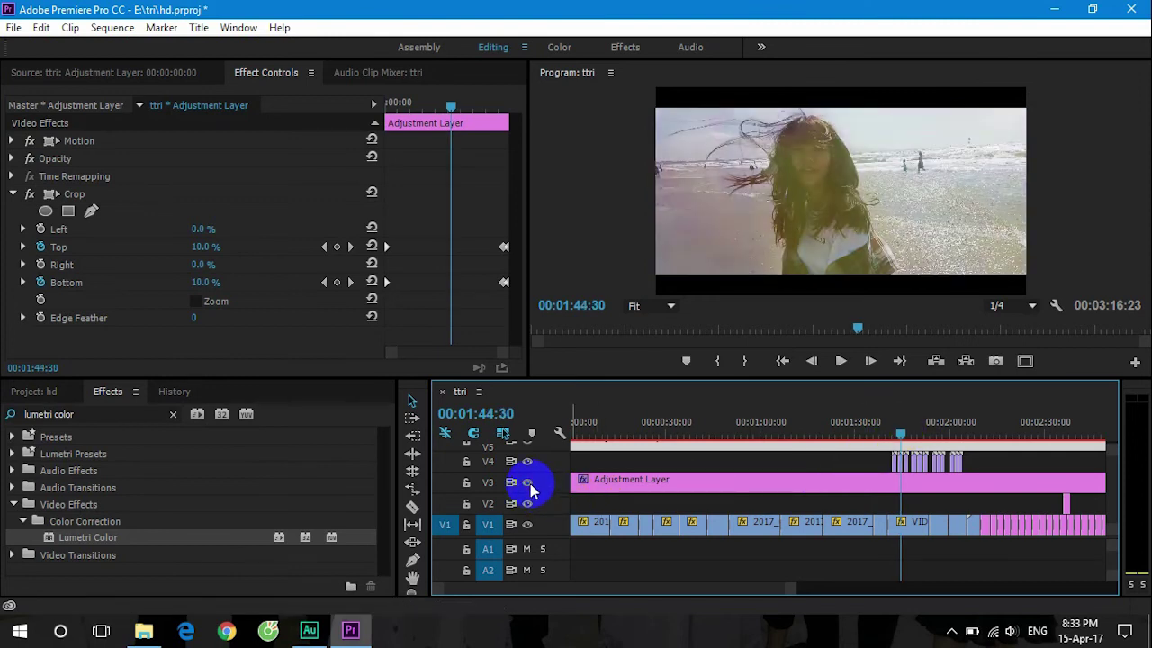
{"action": "left_click", "coordinate": [528, 486]}
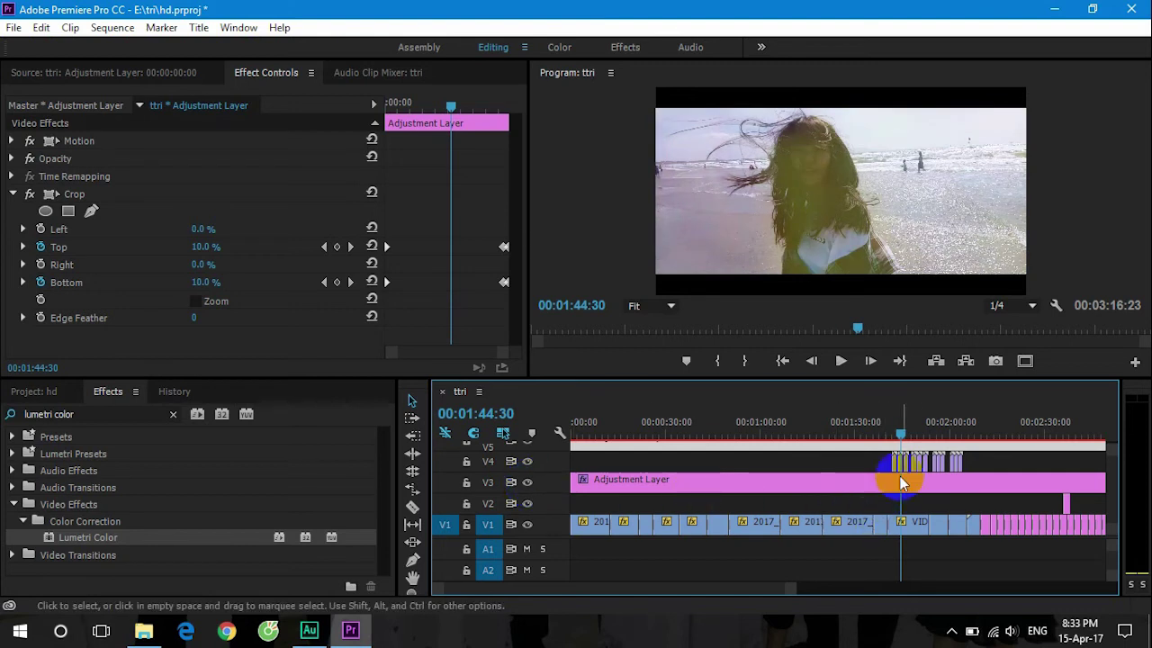
{"action": "left_click_drag", "start_coordinate": [911, 443], "coordinate": [888, 441]}
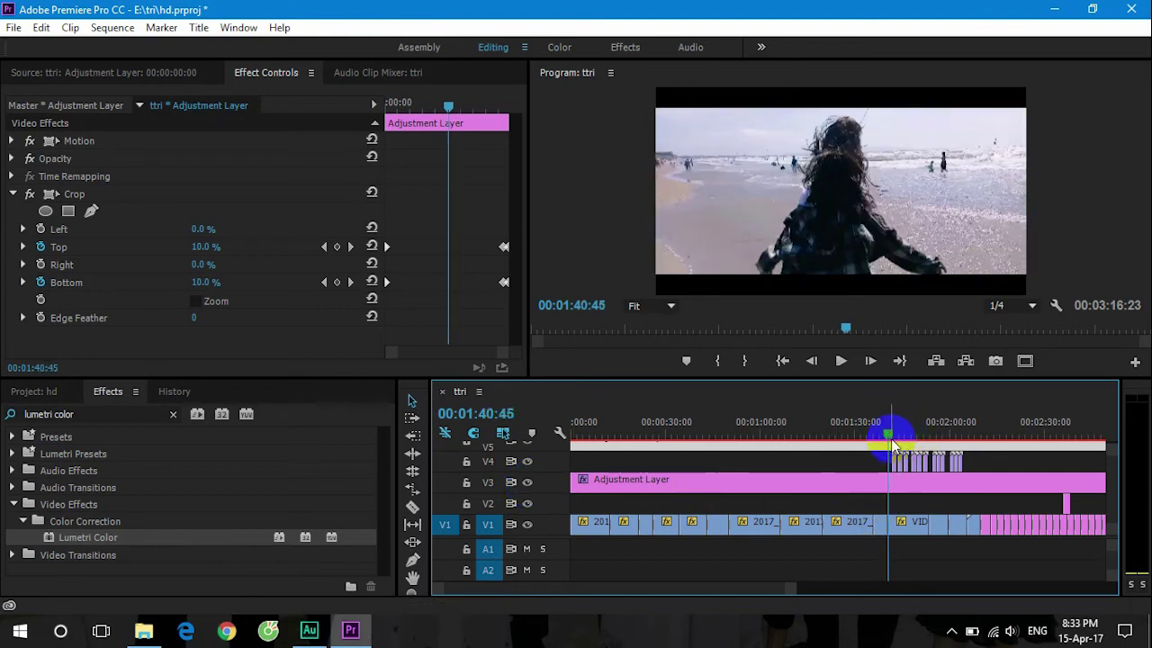
{"action": "left_click", "coordinate": [905, 484]}
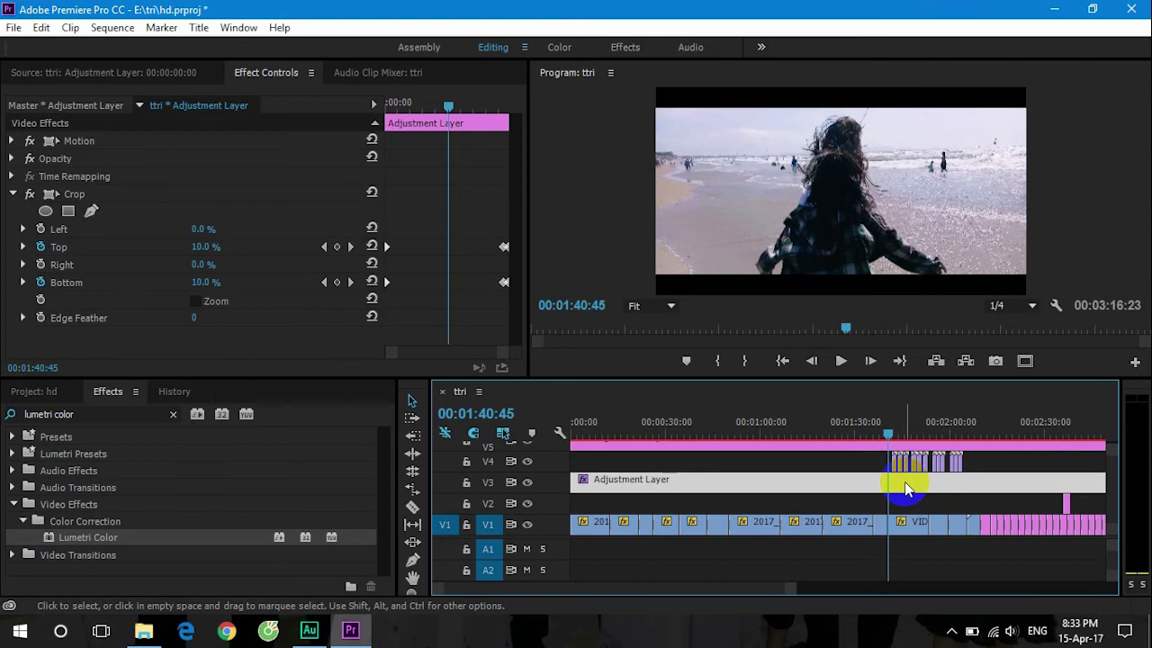
Cut the V3 adjustment layer at the playhead with Ctrl+K and select the right-hand piece.
{"action": "key", "text": "ctrl+k"}
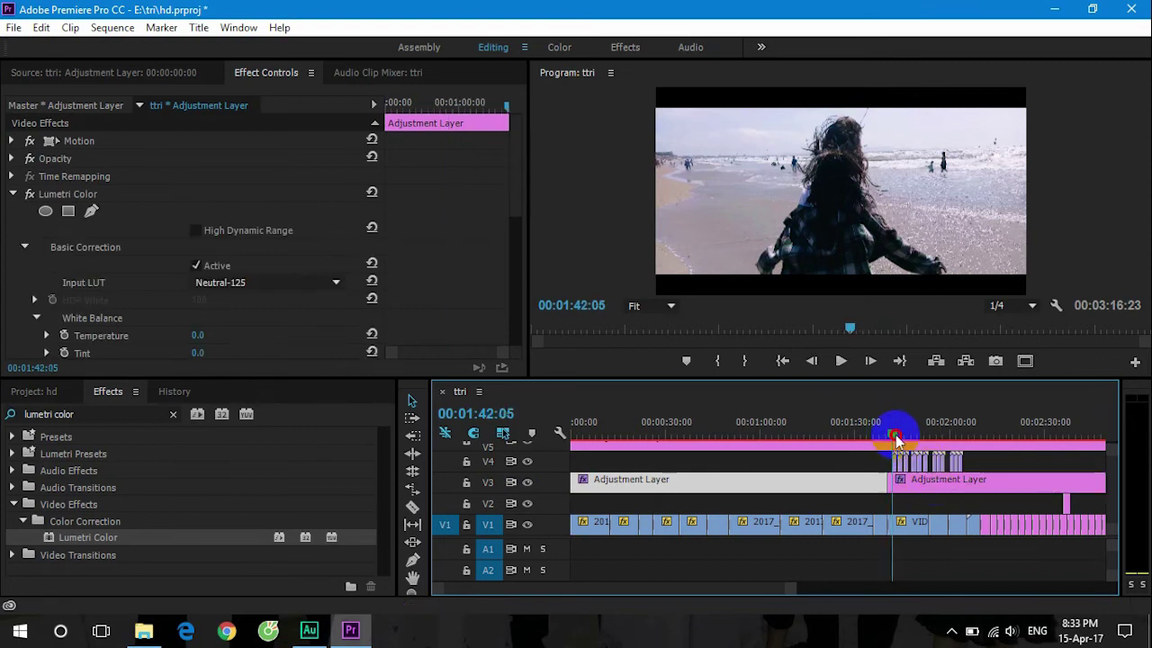
{"action": "left_click_drag", "start_coordinate": [895, 439], "coordinate": [980, 455]}
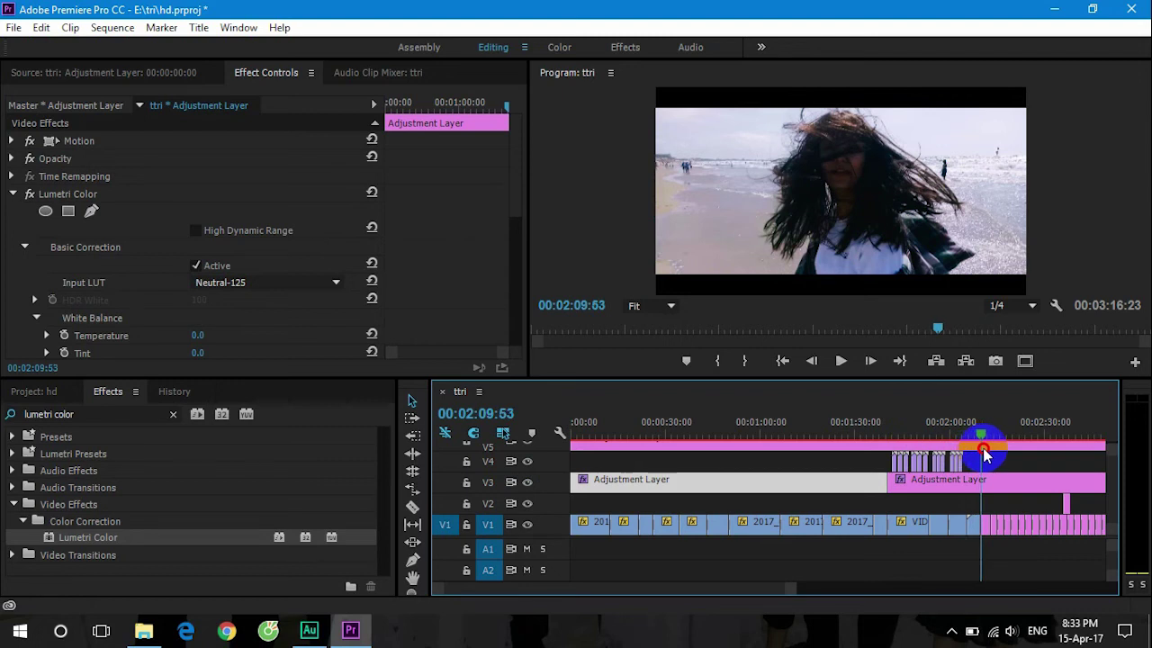
{"action": "left_click", "coordinate": [971, 483]}
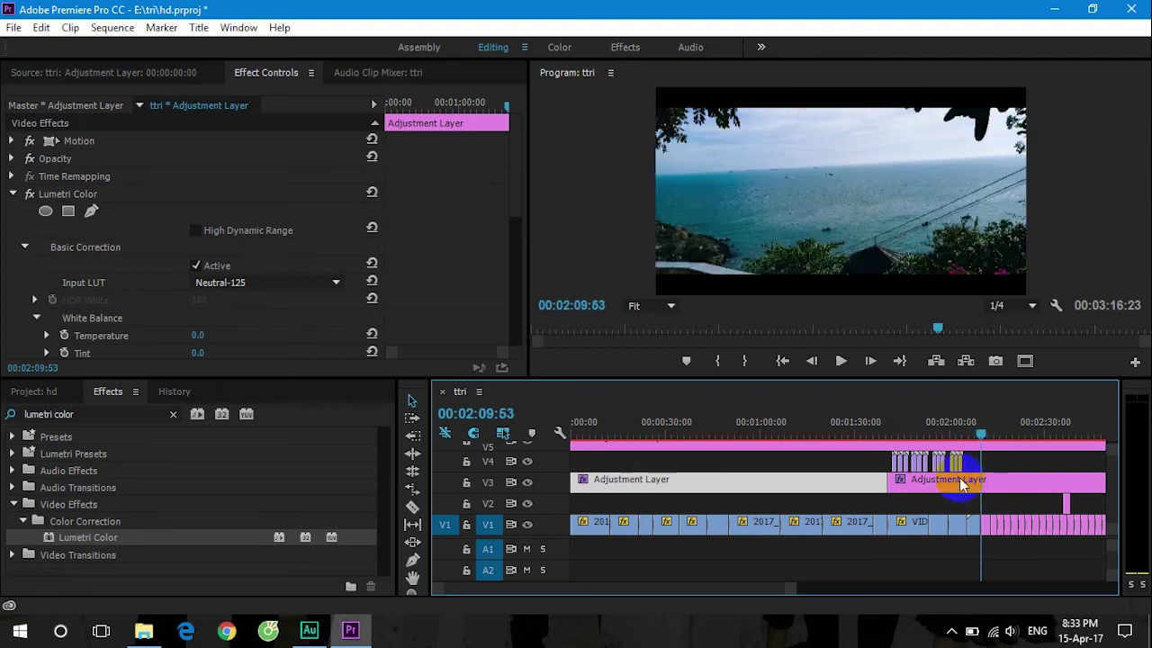
{"action": "left_click", "coordinate": [956, 486]}
{"action": "left_click", "coordinate": [917, 440]}
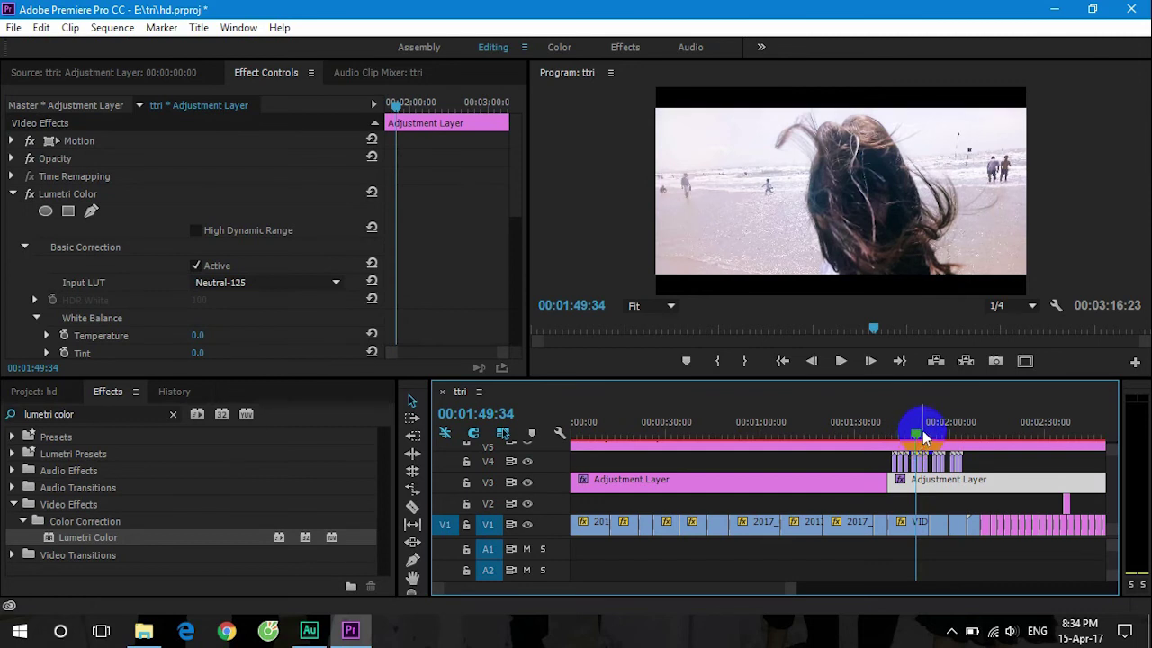
{"action": "left_click", "coordinate": [914, 436]}
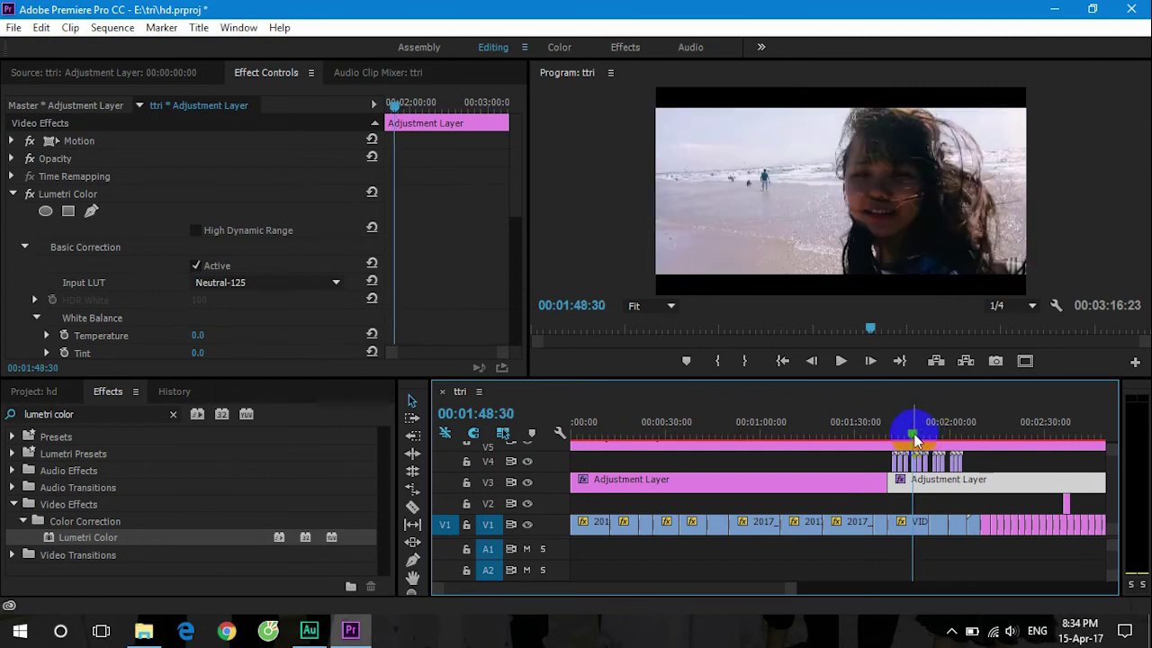
{"action": "left_click", "coordinate": [933, 490]}
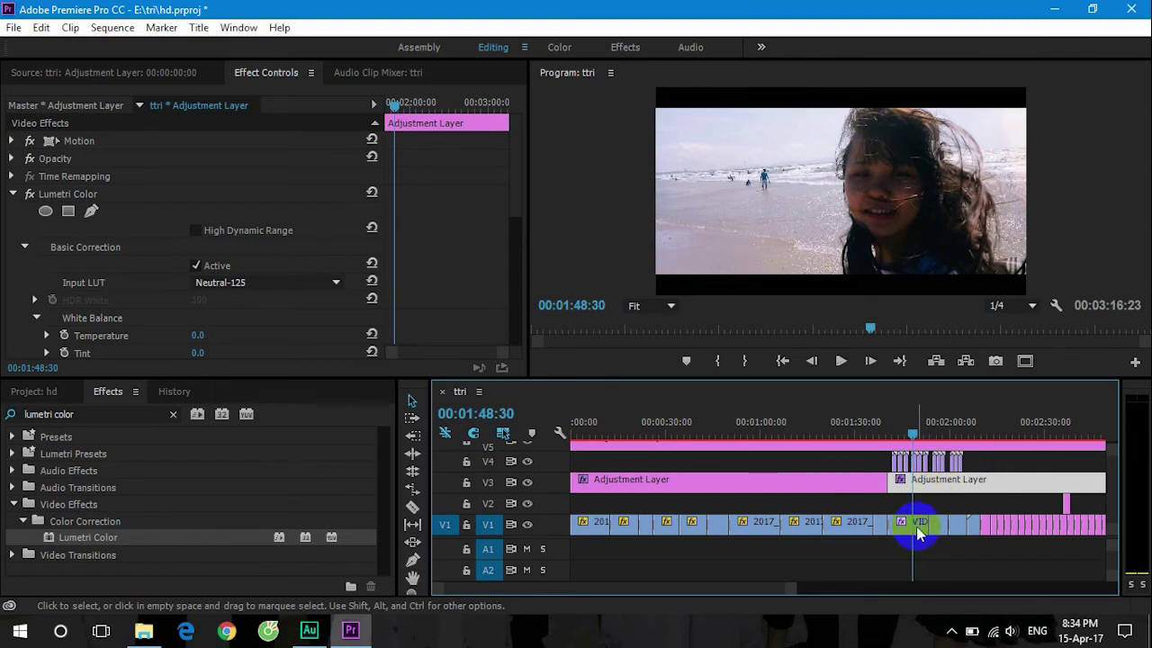
{"action": "left_click", "coordinate": [994, 361]}
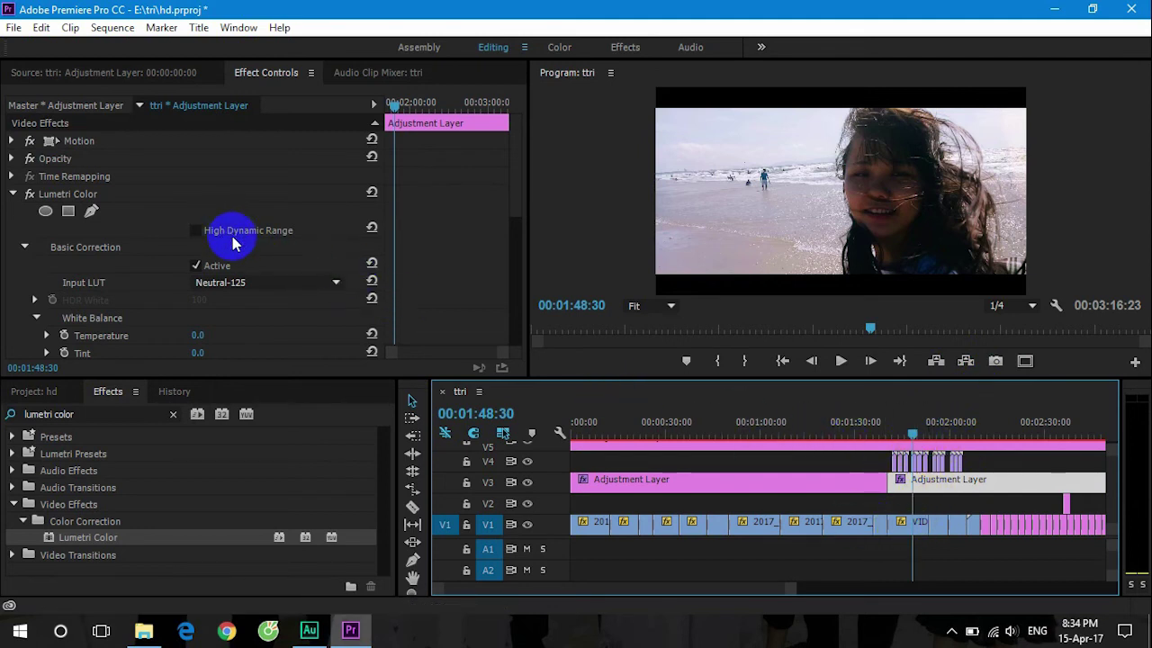
Browse drive E: and choose portraiture.cube as the Lumetri Input LUT.
{"action": "left_click", "coordinate": [232, 282]}
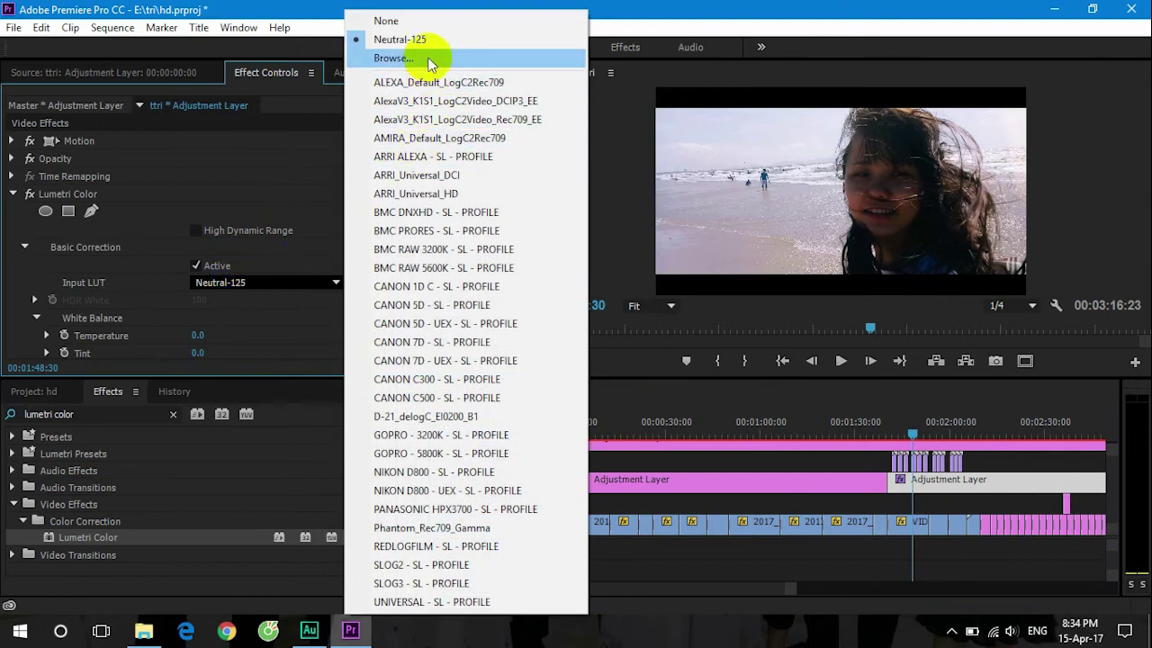
{"action": "left_click", "coordinate": [418, 58]}
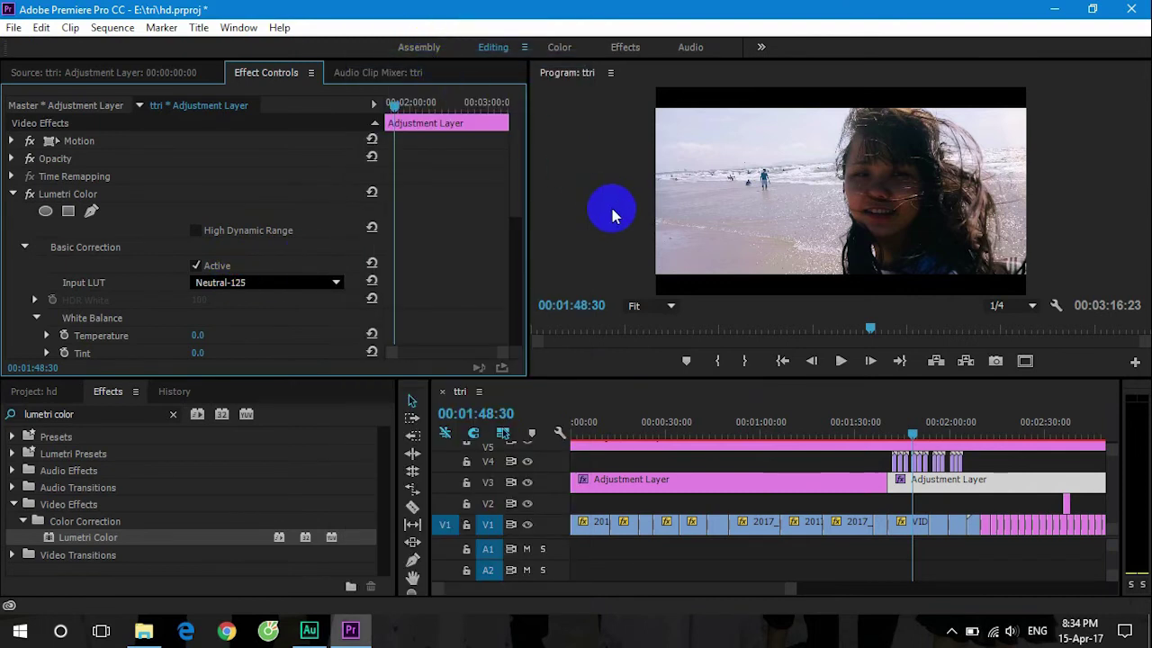
{"action": "scroll", "coordinate": [550, 258], "scroll_direction": "down", "scroll_amount": 2}
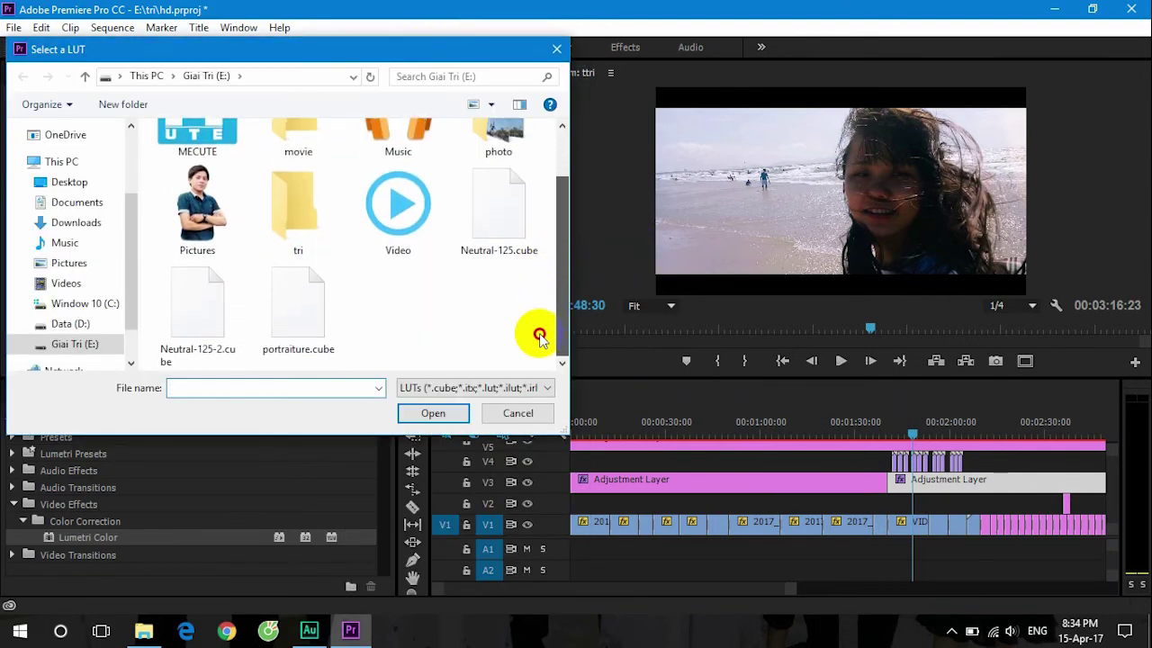
{"action": "left_click", "coordinate": [306, 313]}
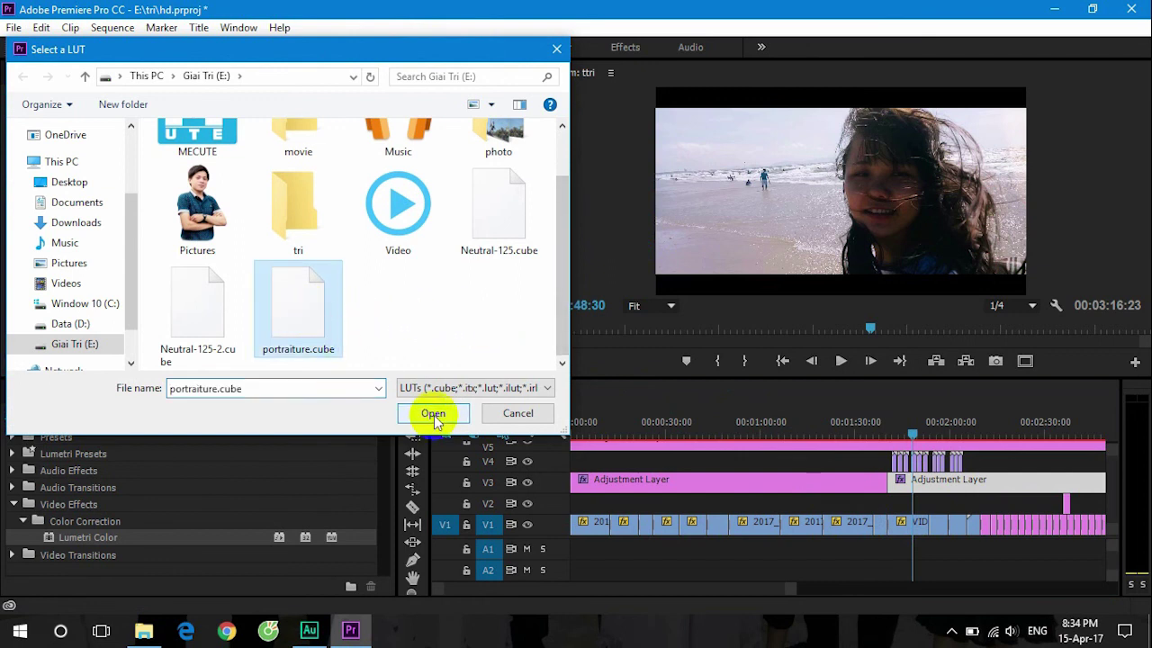
{"action": "left_click", "coordinate": [432, 412]}
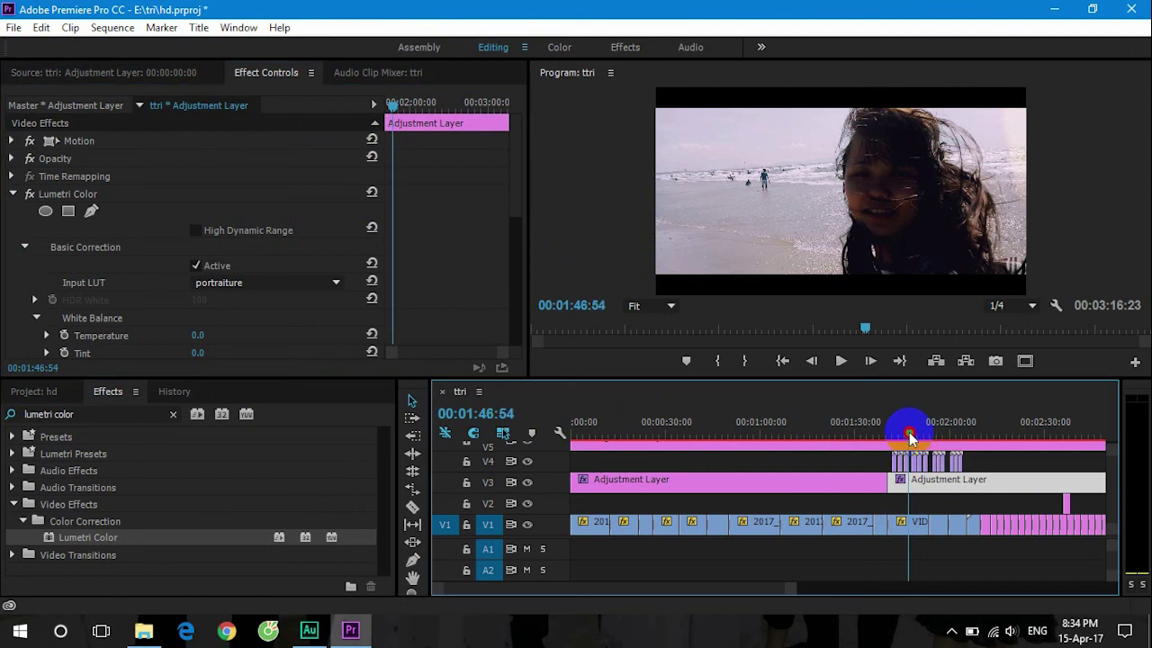
Collapse Lumetri Color and set the second piece's Opacity to 66%.
{"action": "left_click_drag", "start_coordinate": [914, 450], "coordinate": [904, 436]}
{"action": "double_click", "coordinate": [945, 488]}
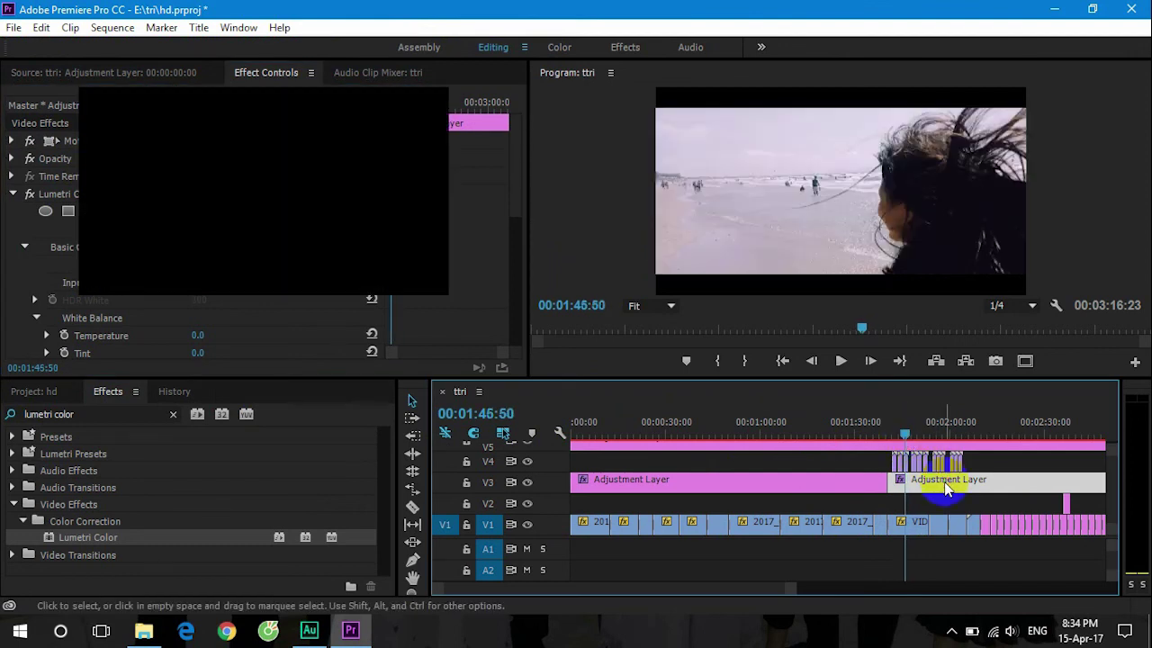
{"action": "left_click", "coordinate": [265, 73]}
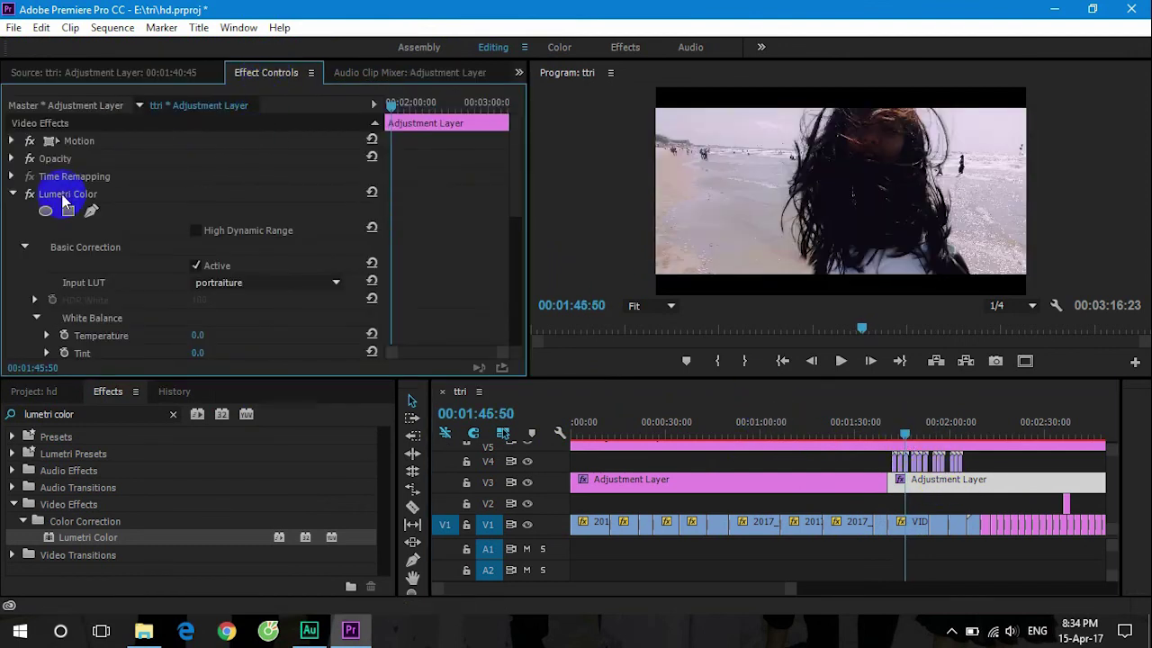
{"action": "left_click", "coordinate": [13, 194]}
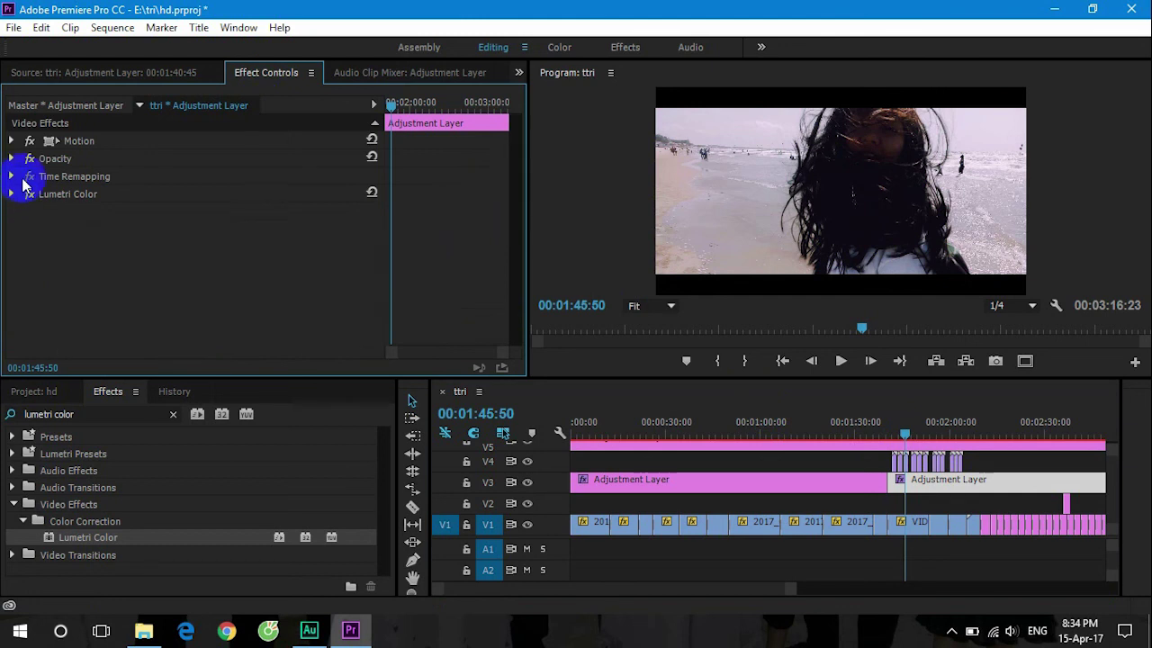
{"action": "left_click", "coordinate": [12, 159]}
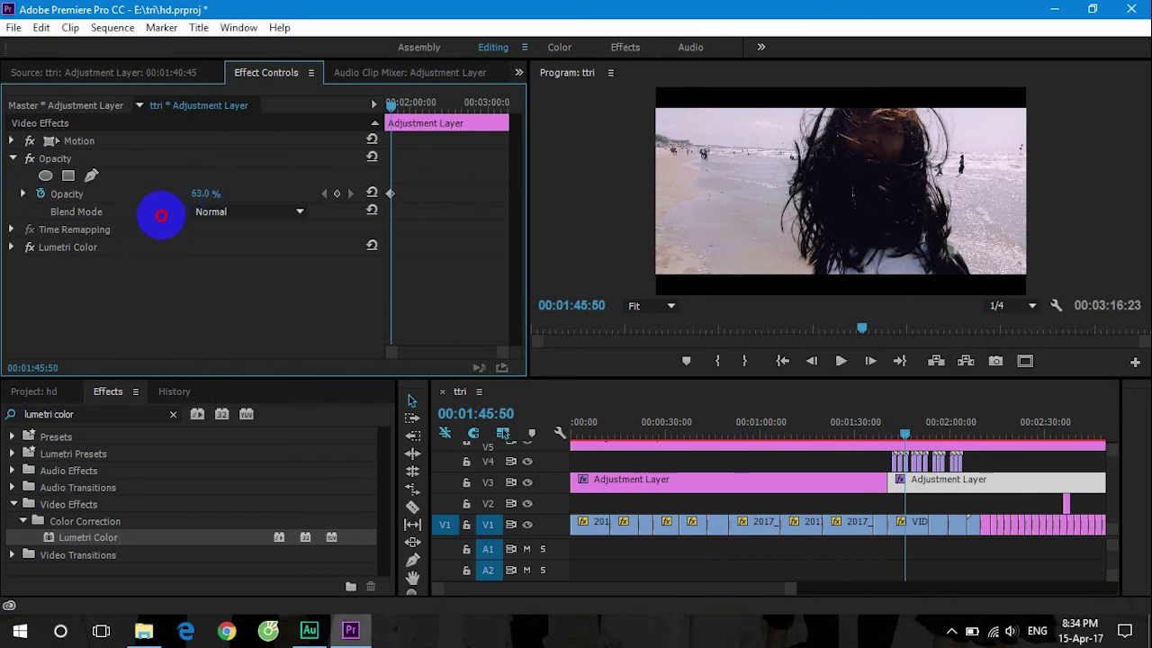
{"action": "left_click", "coordinate": [891, 421]}
{"action": "left_click", "coordinate": [525, 486]}
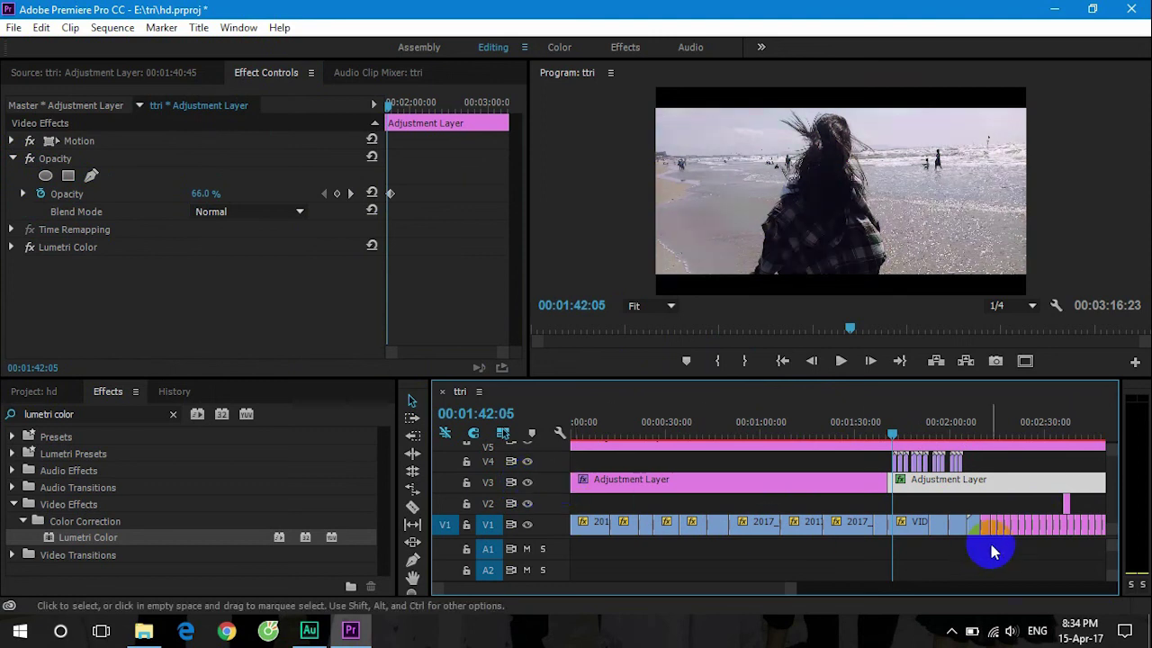
Toggle the V3 grade at 1:57:19 to compare, then return to the road at 1:03:20.
{"action": "left_click", "coordinate": [943, 439]}
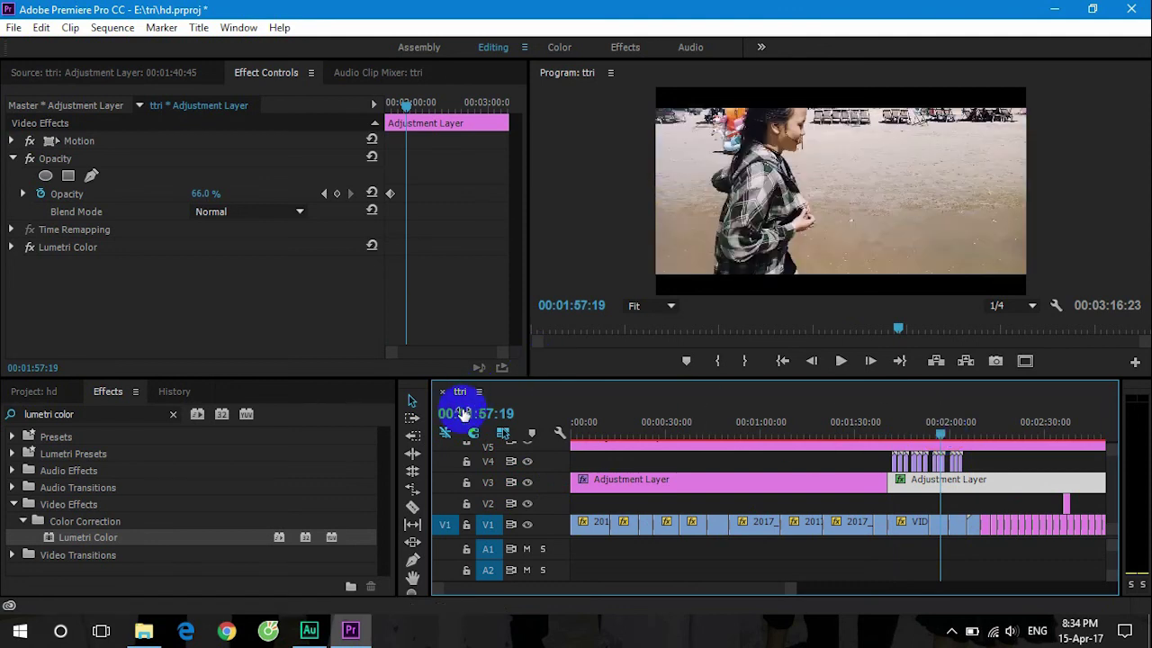
{"action": "left_click", "coordinate": [527, 484]}
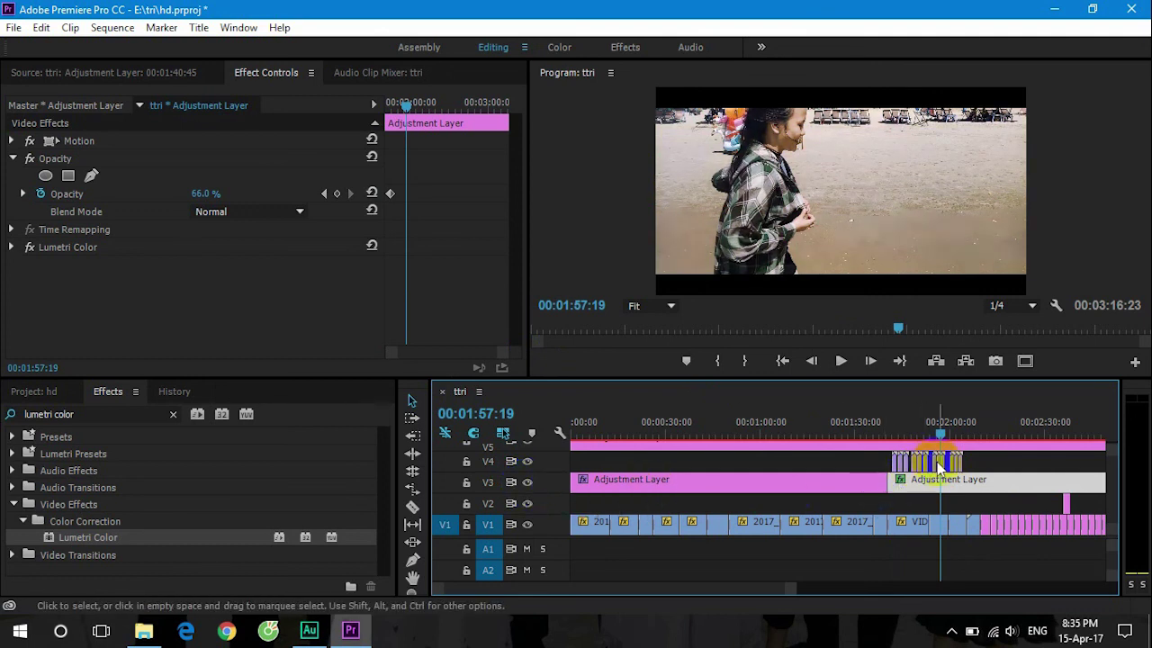
{"action": "left_click", "coordinate": [762, 447]}
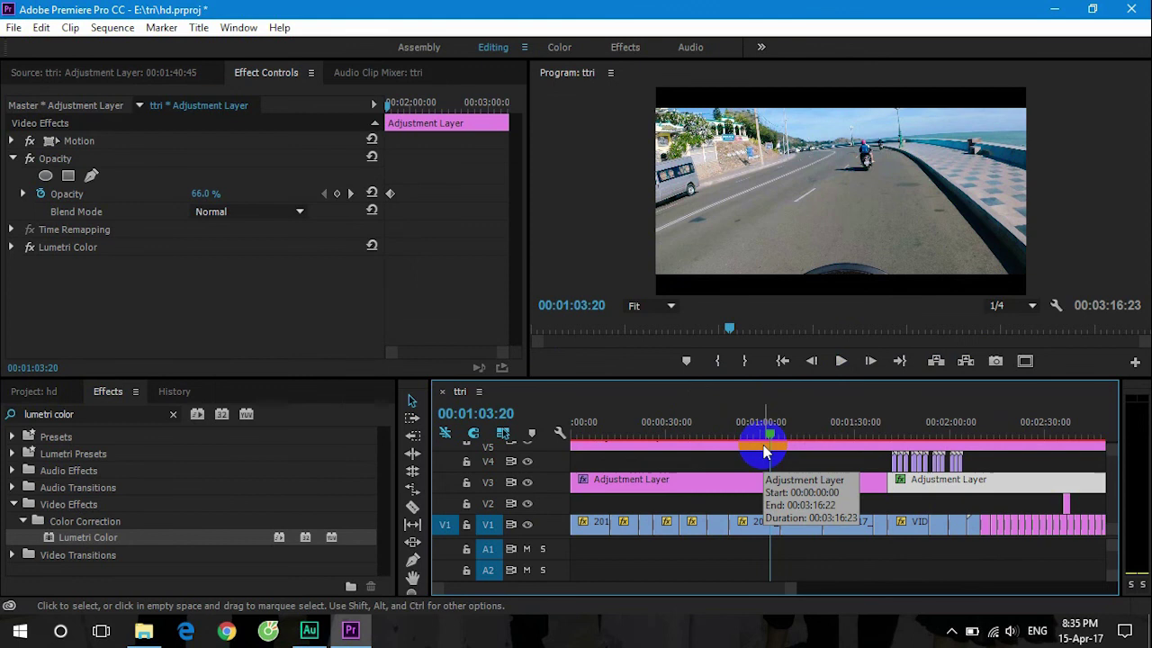